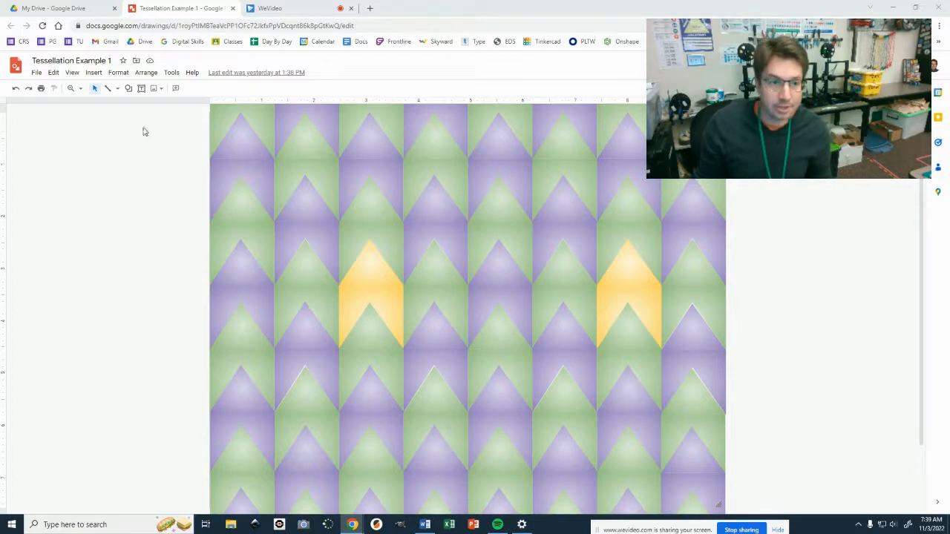
Create a new blank Google Drawings file from My Drive
{"action": "left_click", "coordinate": [77, 89]}
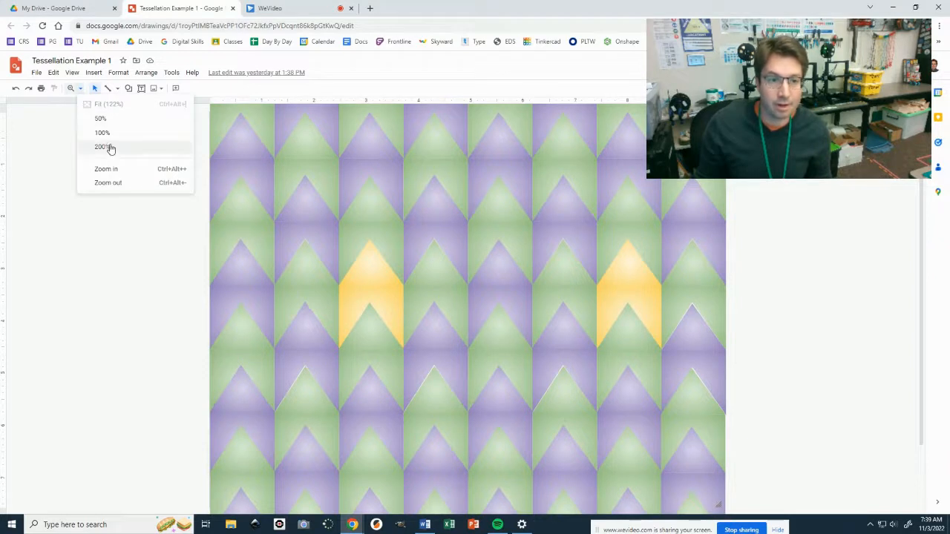
{"action": "left_click", "coordinate": [104, 134]}
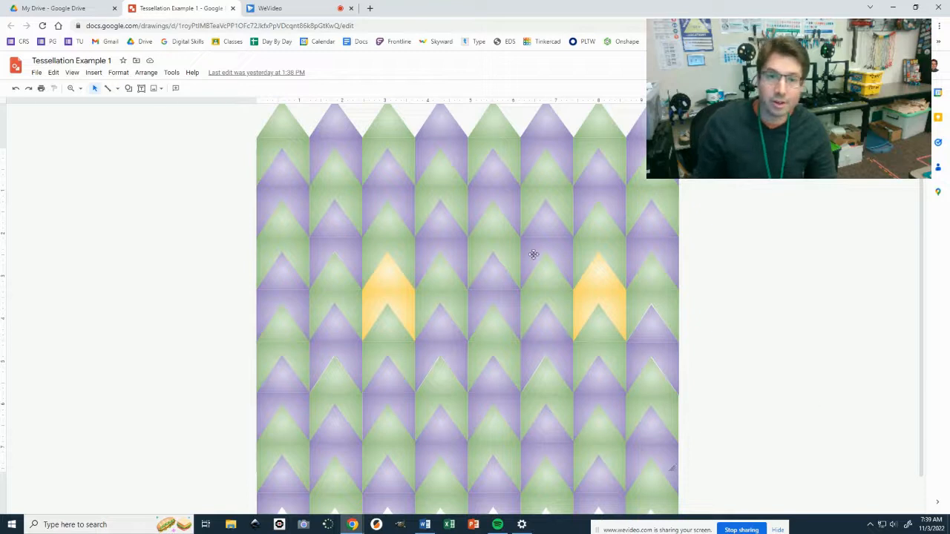
{"action": "left_click", "coordinate": [46, 8]}
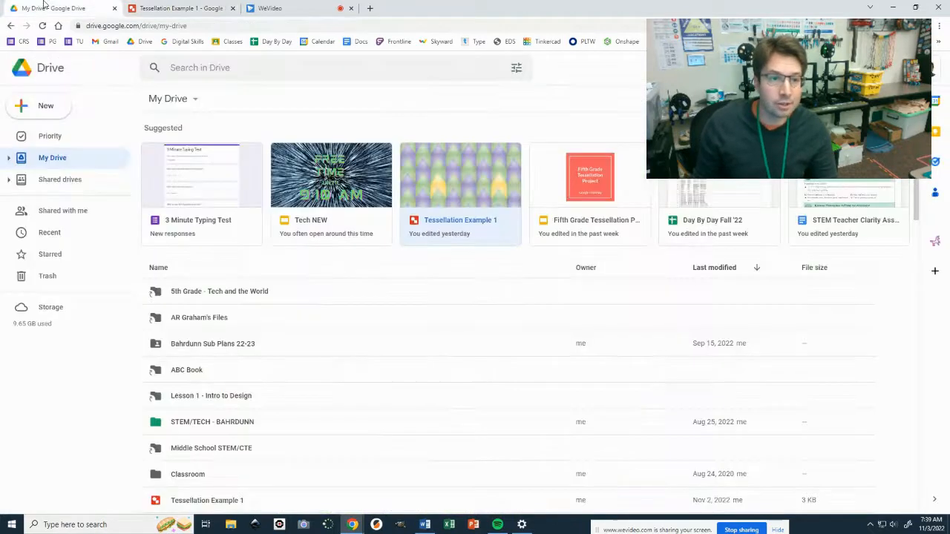
{"action": "left_click", "coordinate": [55, 109]}
{"action": "mouse_move", "coordinate": [82, 252]}
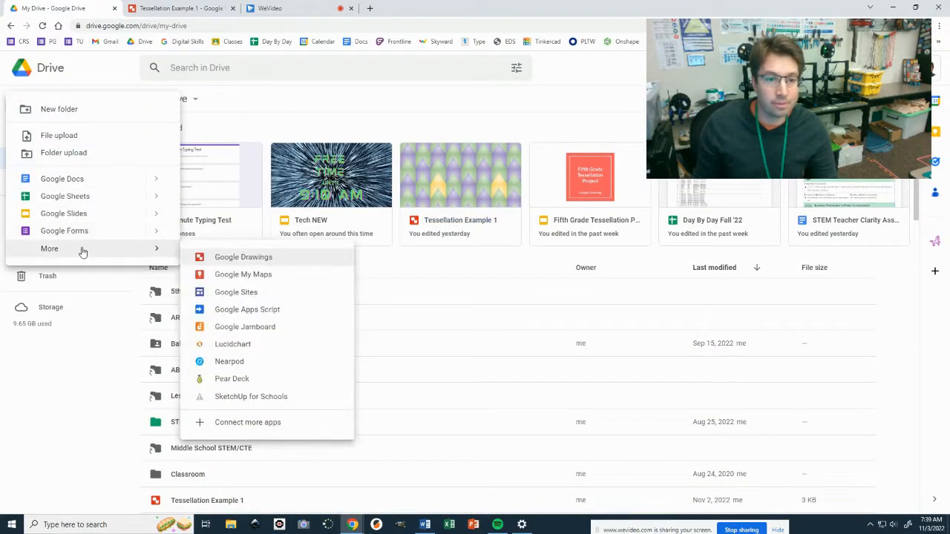
{"action": "left_click", "coordinate": [242, 260]}
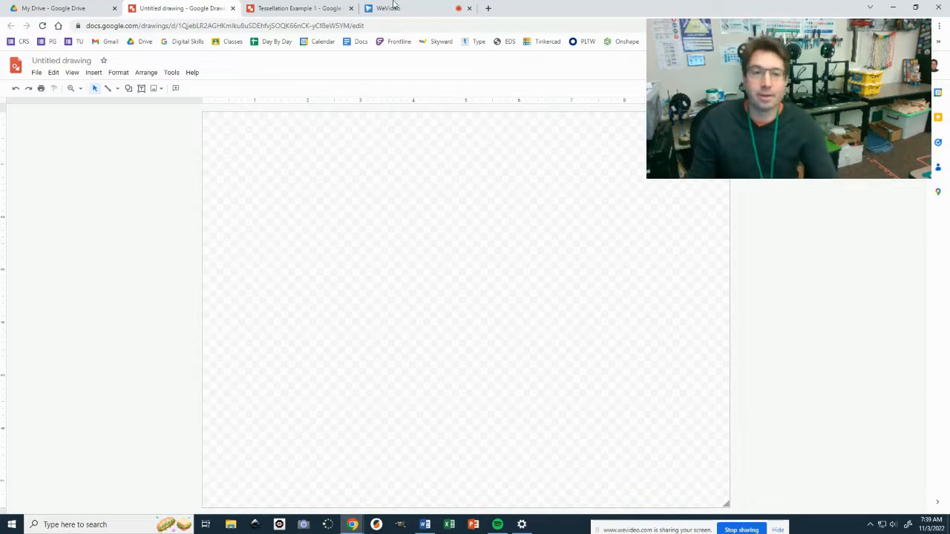
{"action": "left_click", "coordinate": [320, 6]}
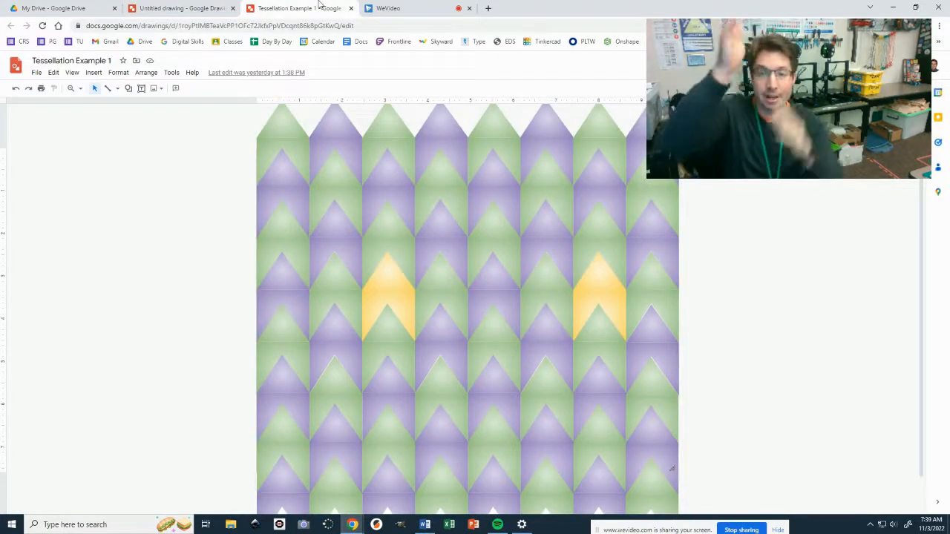
{"action": "left_click", "coordinate": [196, 7]}
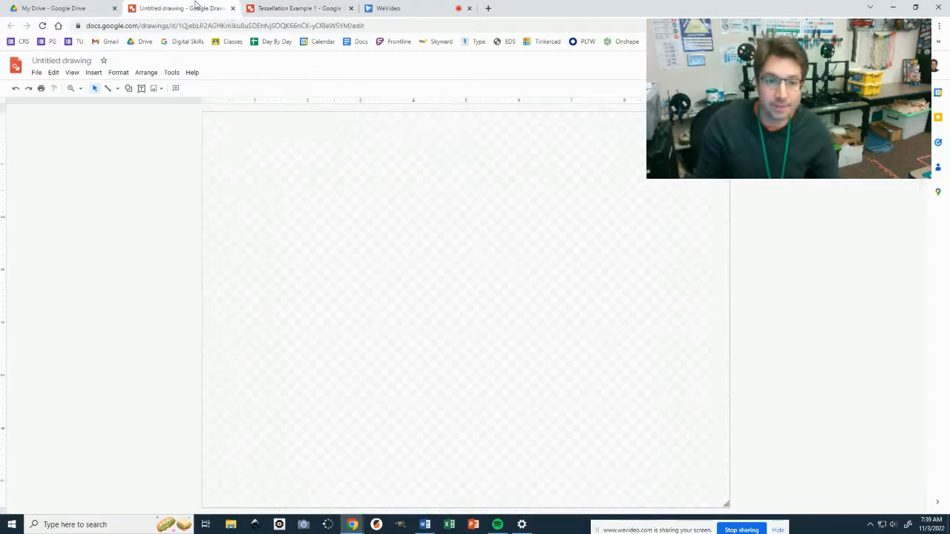
{"action": "left_click", "coordinate": [93, 72]}
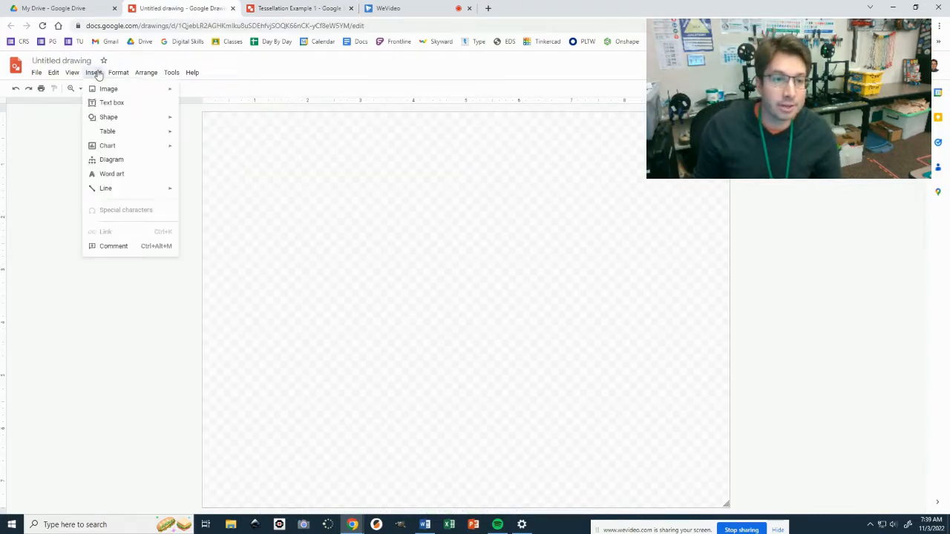
{"action": "left_click", "coordinate": [133, 58]}
{"action": "left_click", "coordinate": [130, 88]}
{"action": "mouse_move", "coordinate": [163, 109]}
{"action": "left_click", "coordinate": [199, 109]}
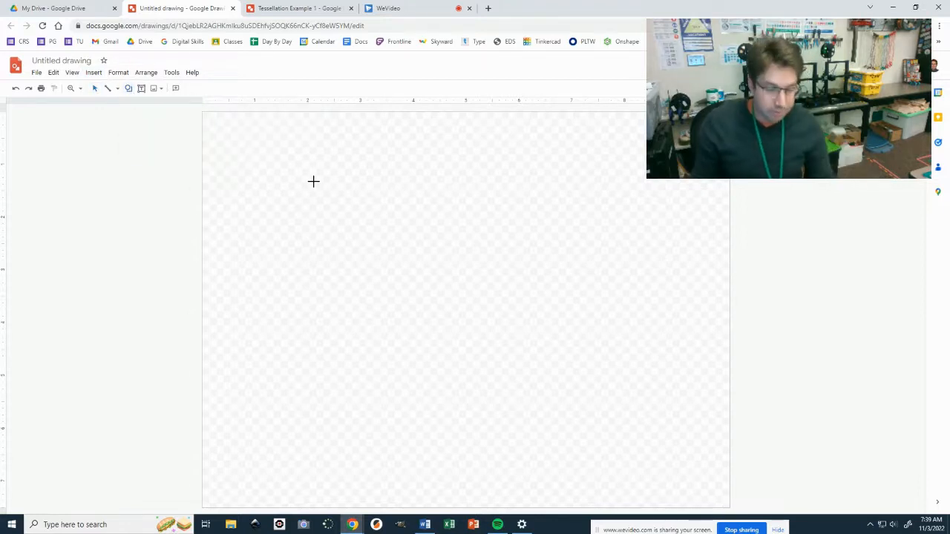
{"action": "left_click_drag", "start_coordinate": [306, 173], "coordinate": [459, 257]}
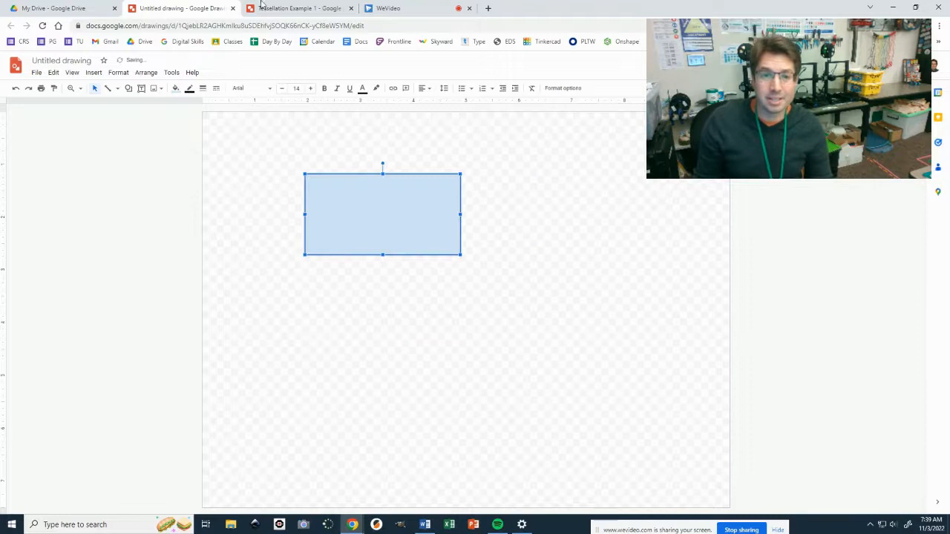
{"action": "left_click", "coordinate": [278, 8]}
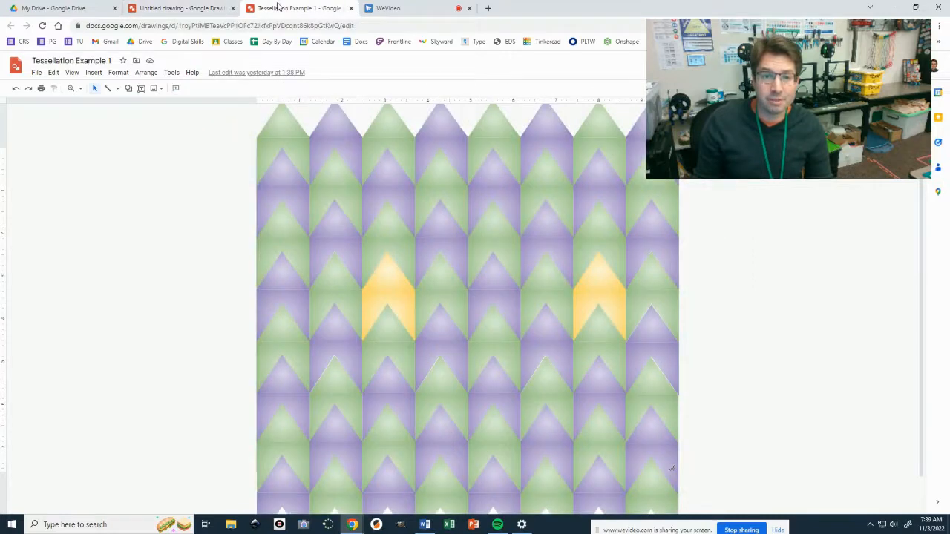
{"action": "left_click", "coordinate": [191, 6]}
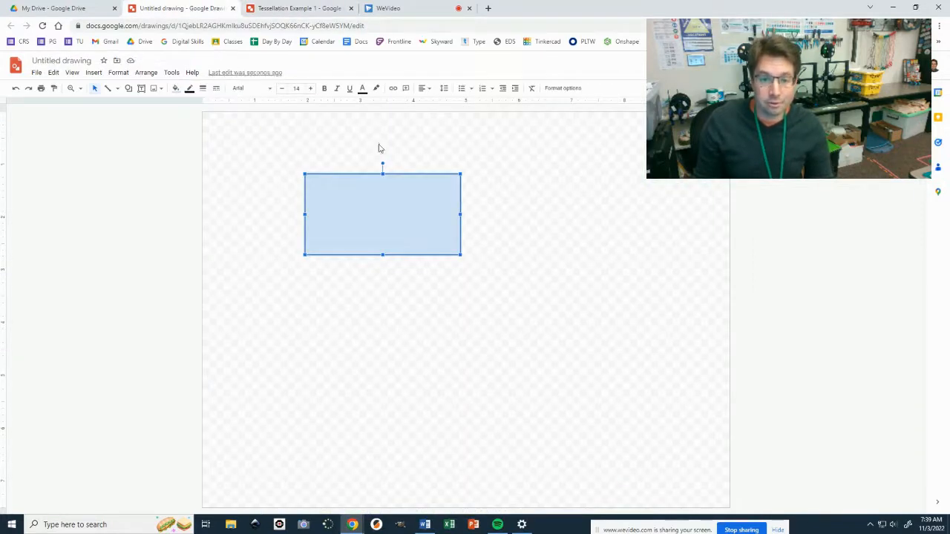
{"action": "key", "text": "Delete"}
Draw a square about 1.3 inches wide in the upper-left part of the canvas
{"action": "left_click", "coordinate": [129, 89]}
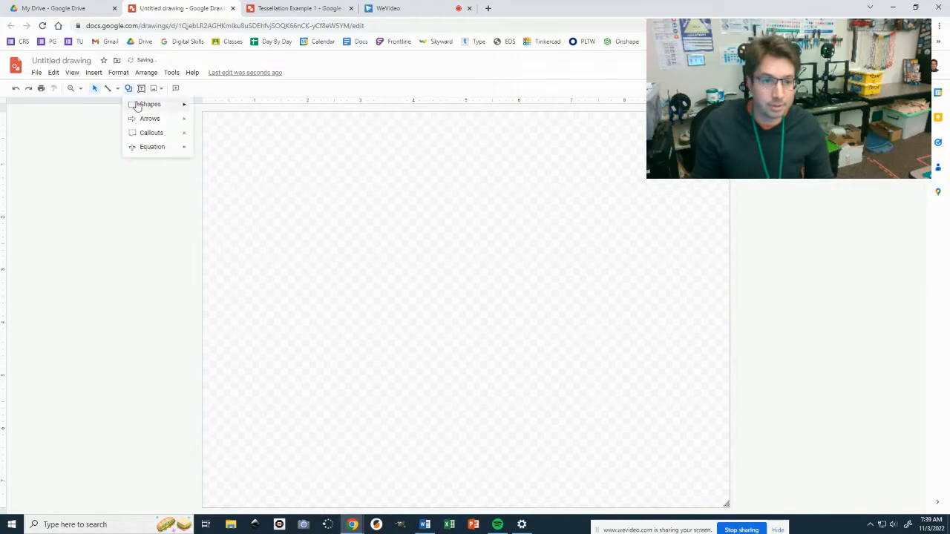
{"action": "left_click", "coordinate": [200, 108]}
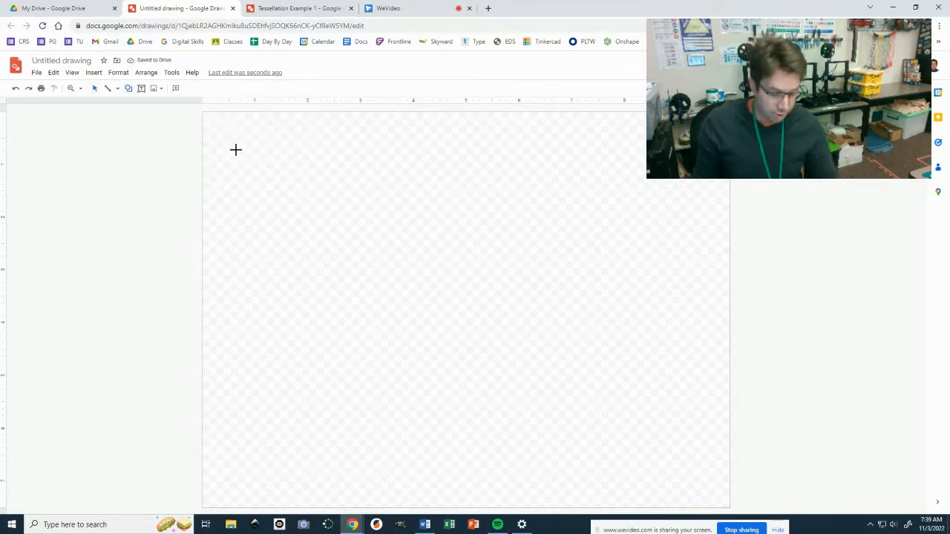
{"action": "left_click_drag", "start_coordinate": [286, 166], "coordinate": [358, 222]}
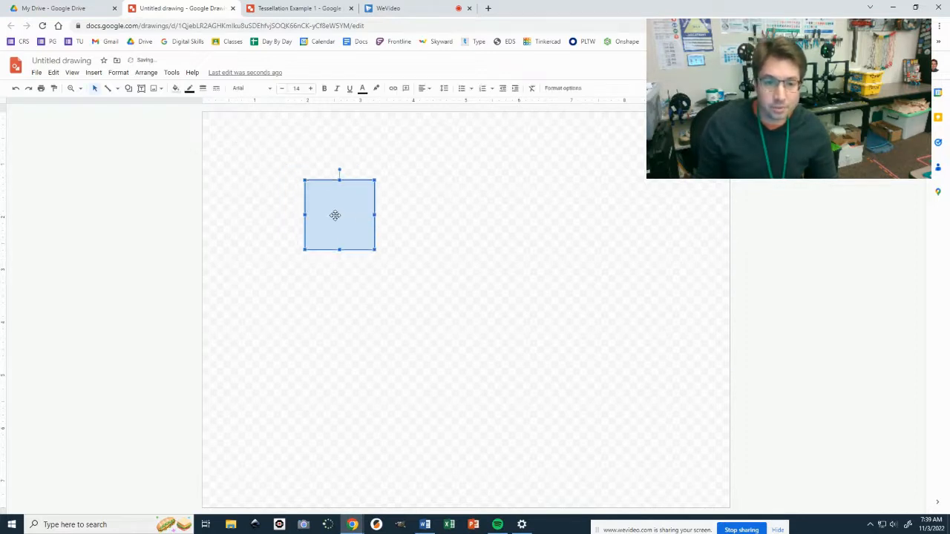
{"action": "left_click", "coordinate": [425, 236]}
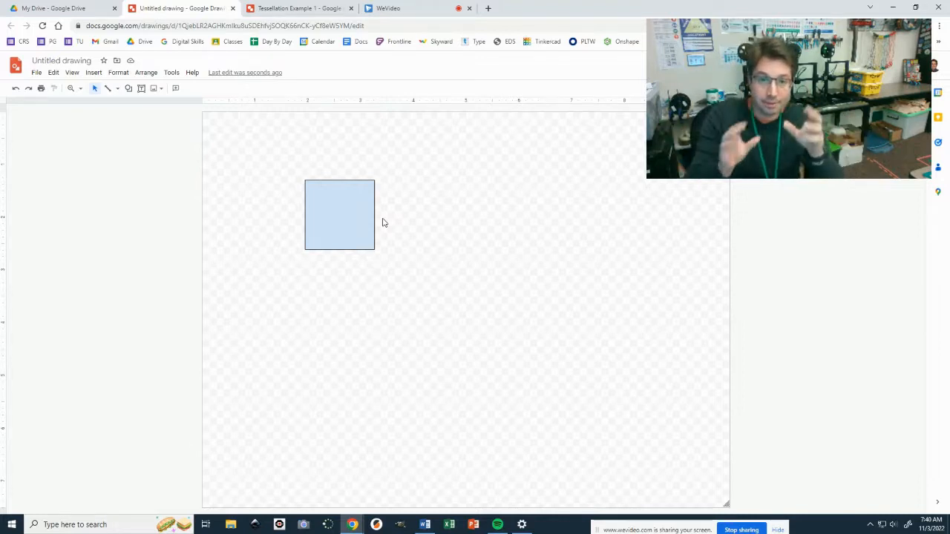
Pull the top-left green tile out of the Tessellation Example 1 pattern and undo the move
{"action": "key", "text": "ctrl+Tab"}
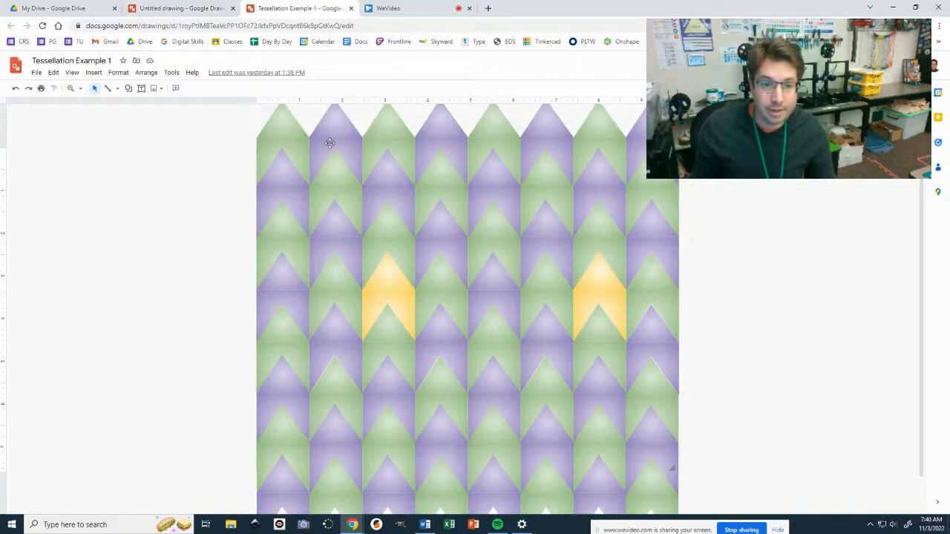
{"action": "left_click_drag", "start_coordinate": [294, 153], "coordinate": [216, 150]}
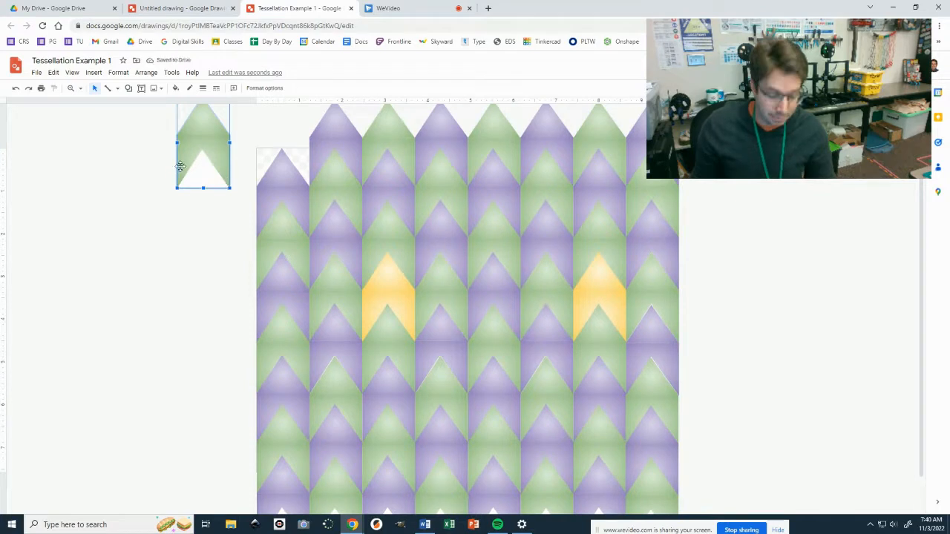
{"action": "key", "text": "ctrl+z"}
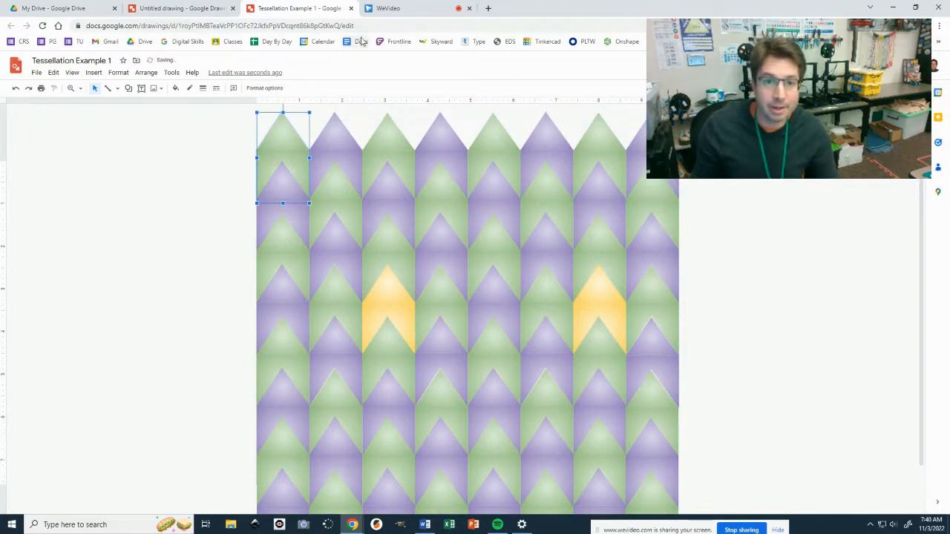
Rename the untitled drawing with the teacher's title and surname followed by "Tessellation"
{"action": "left_click", "coordinate": [191, 12]}
{"action": "left_click", "coordinate": [88, 62]}
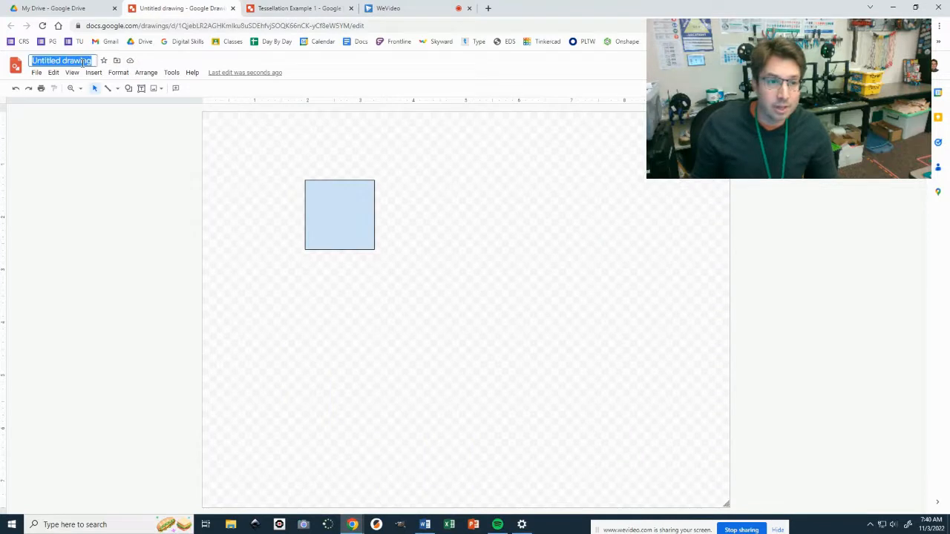
{"action": "type", "text": "MR"}
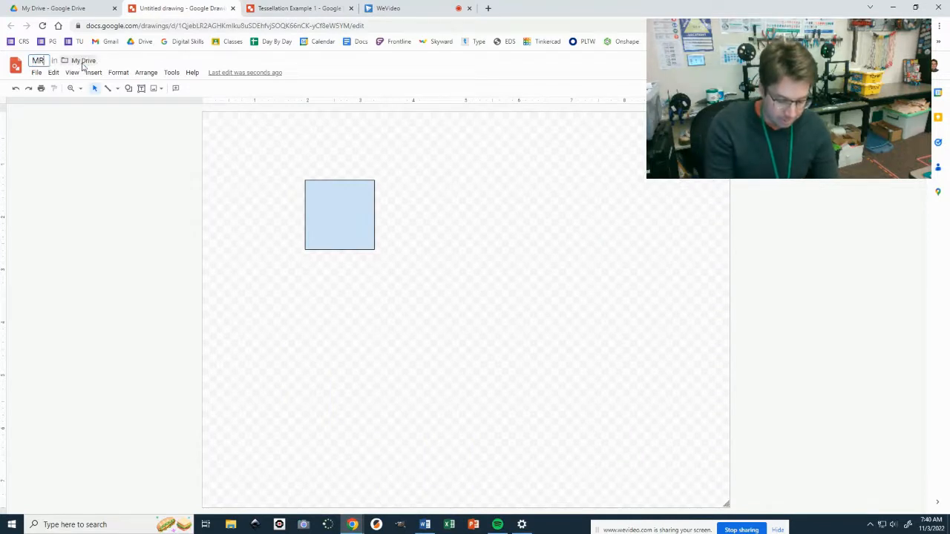
{"action": "type", "text": " BAhrdunm Te"}
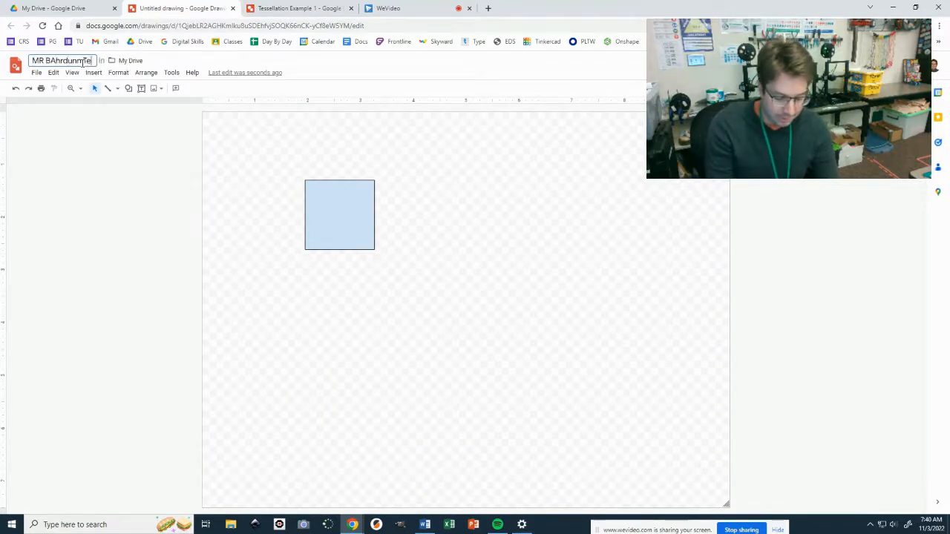
{"action": "type", "text": "ssellation"}
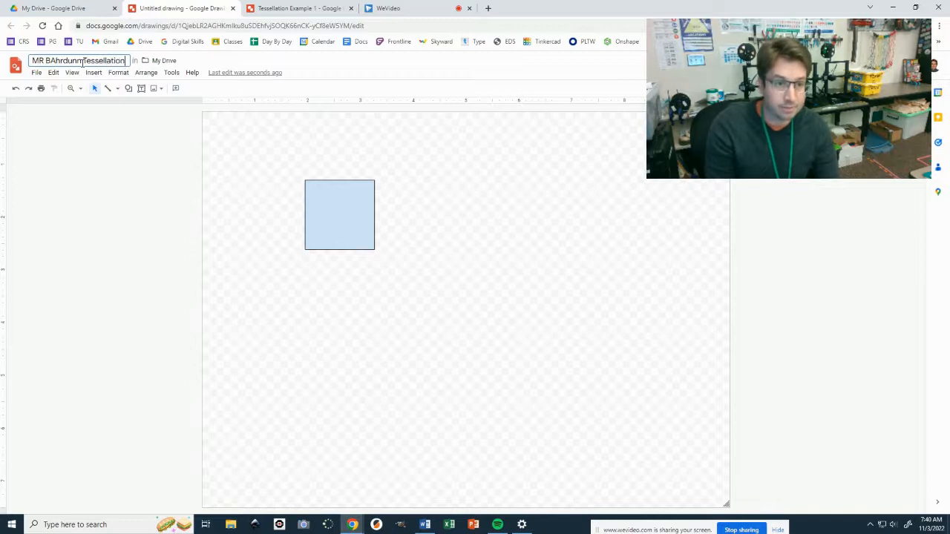
{"action": "key", "text": "BackSpace"}
{"action": "type", "text": "a"}
{"action": "left_click", "coordinate": [46, 62]}
{"action": "key", "text": "BackSpace"}
{"action": "type", "text": "r"}
{"action": "left_click", "coordinate": [579, 253]}
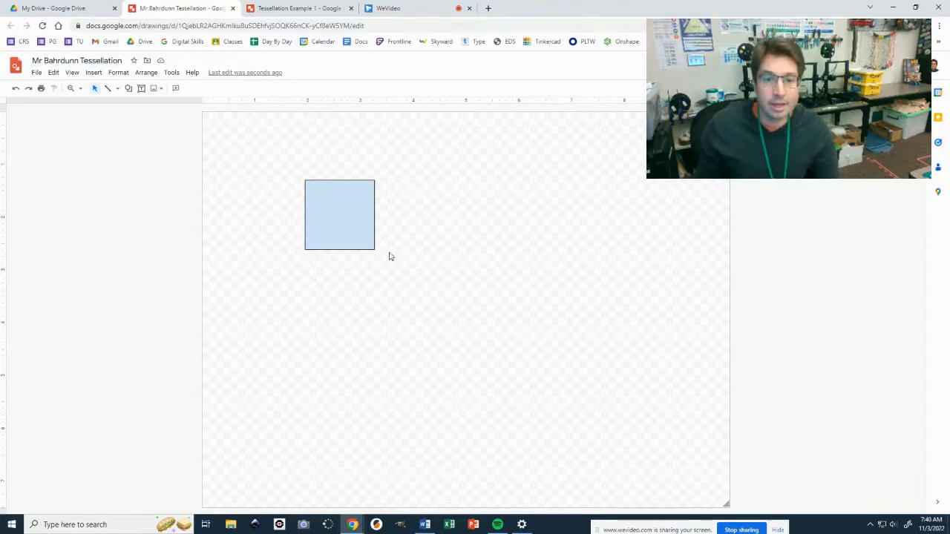
Draw a pentagon overlapping the square's upper edge and resize its width to match the square's sides
{"action": "left_click", "coordinate": [356, 216]}
{"action": "left_click", "coordinate": [301, 15]}
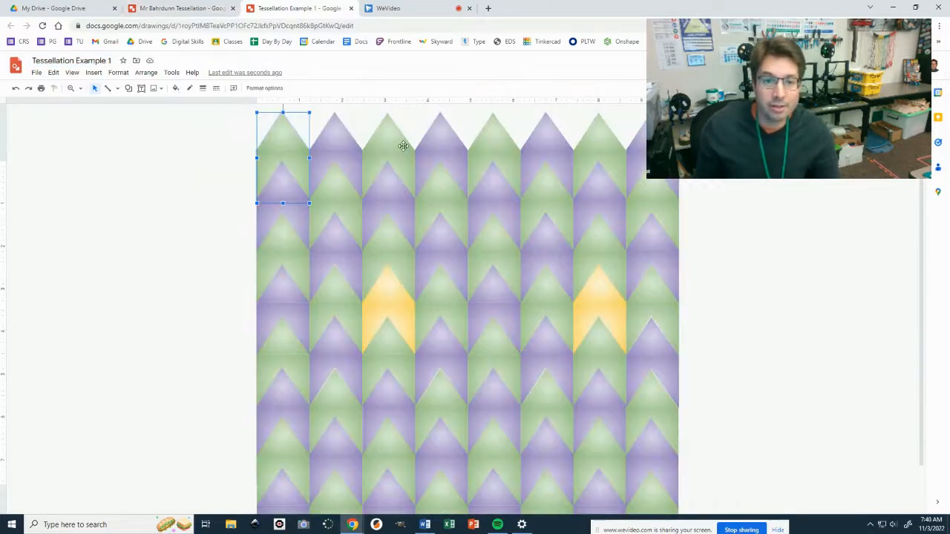
{"action": "left_click", "coordinate": [204, 7]}
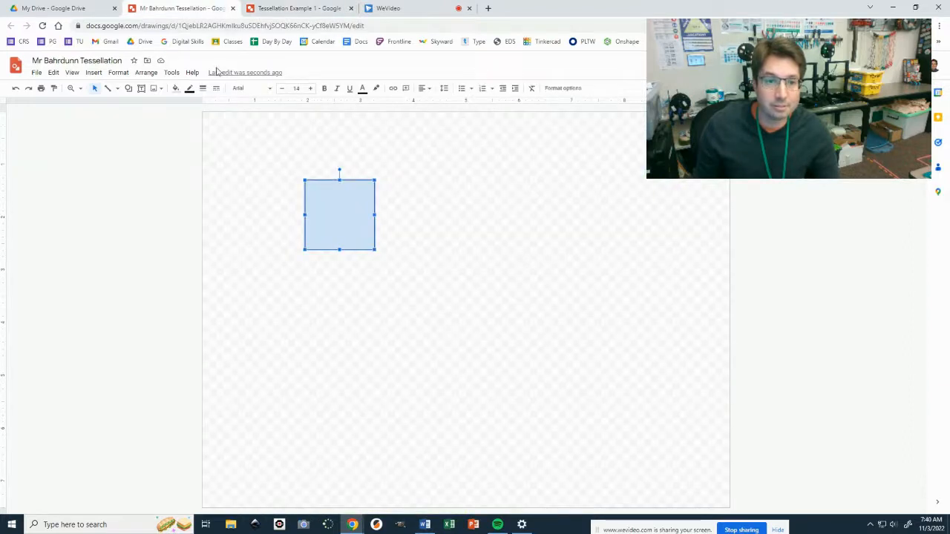
{"action": "left_click", "coordinate": [129, 89]}
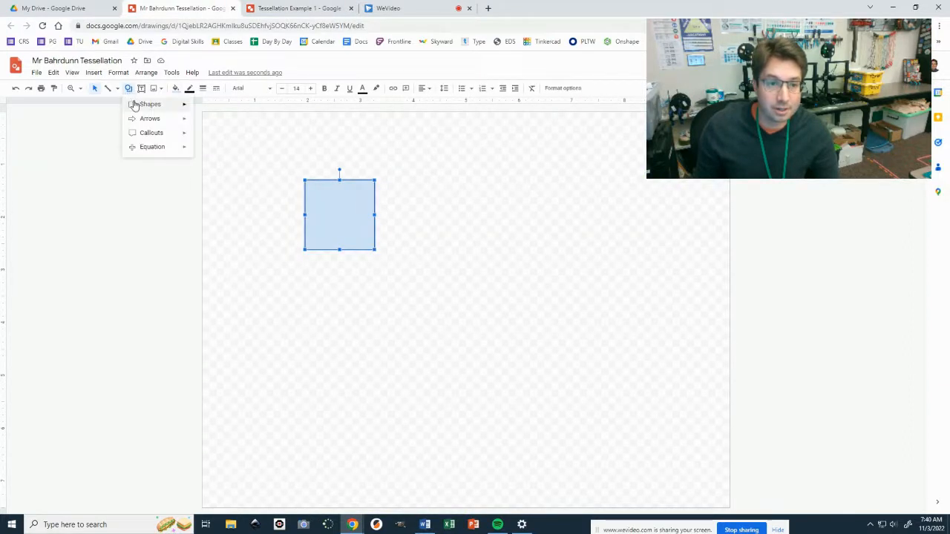
{"action": "mouse_move", "coordinate": [169, 109]}
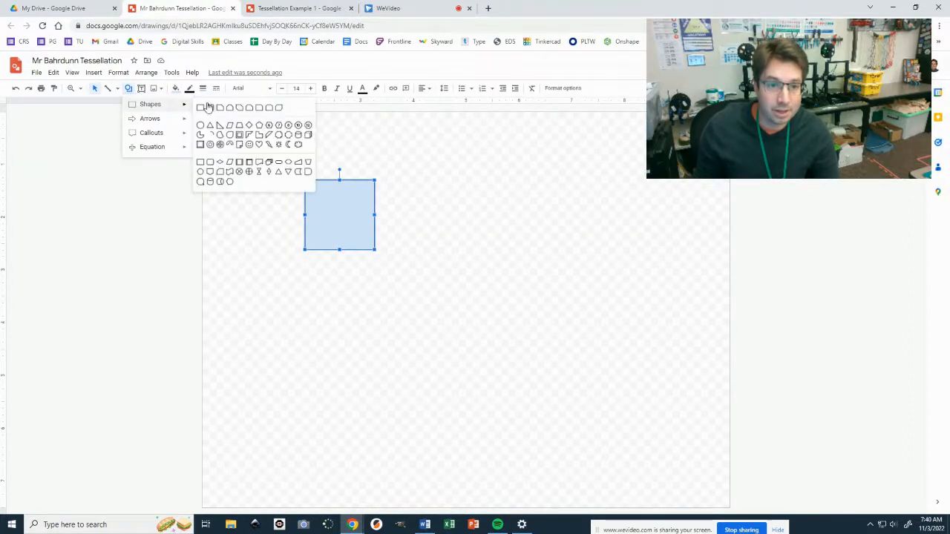
{"action": "left_click", "coordinate": [259, 126]}
{"action": "left_click_drag", "start_coordinate": [299, 131], "coordinate": [381, 200]}
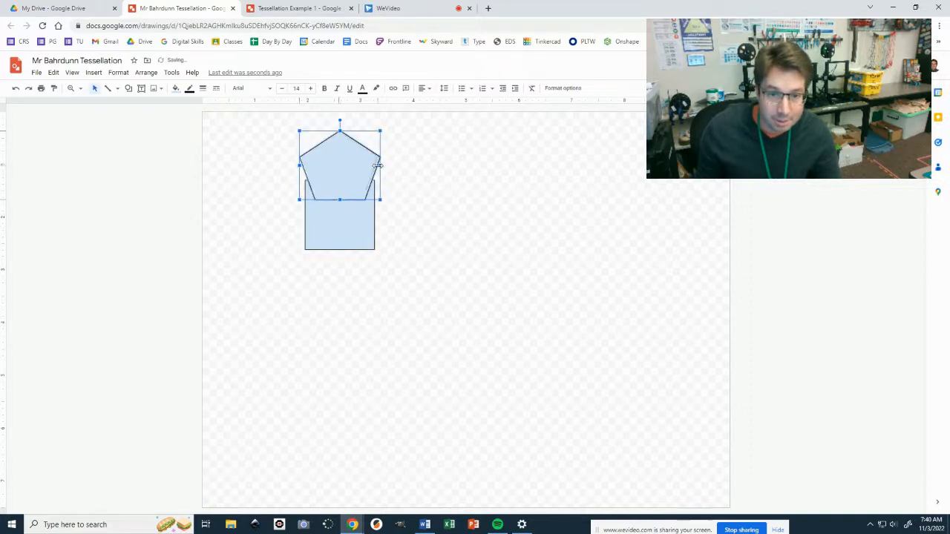
{"action": "left_click_drag", "start_coordinate": [375, 165], "coordinate": [374, 165]}
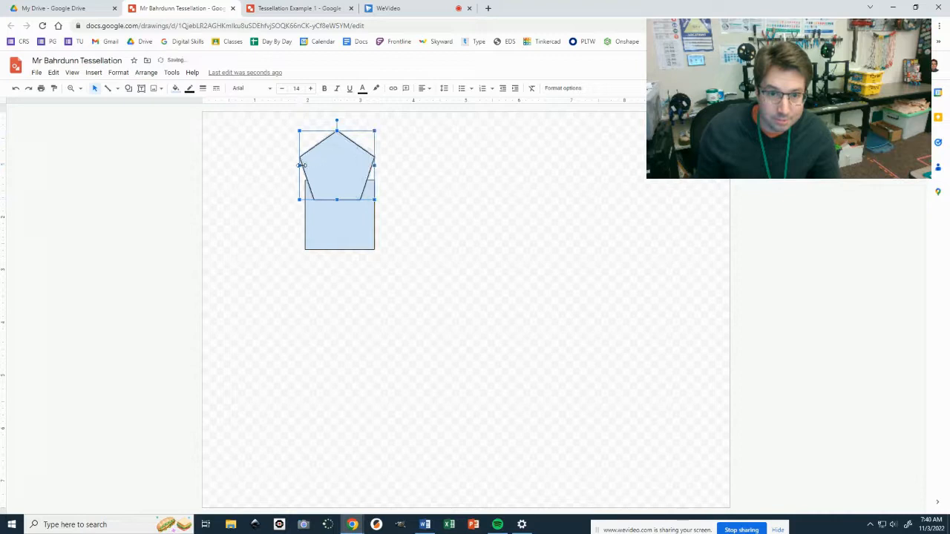
{"action": "left_click_drag", "start_coordinate": [300, 165], "coordinate": [305, 165]}
{"action": "left_click", "coordinate": [424, 167]}
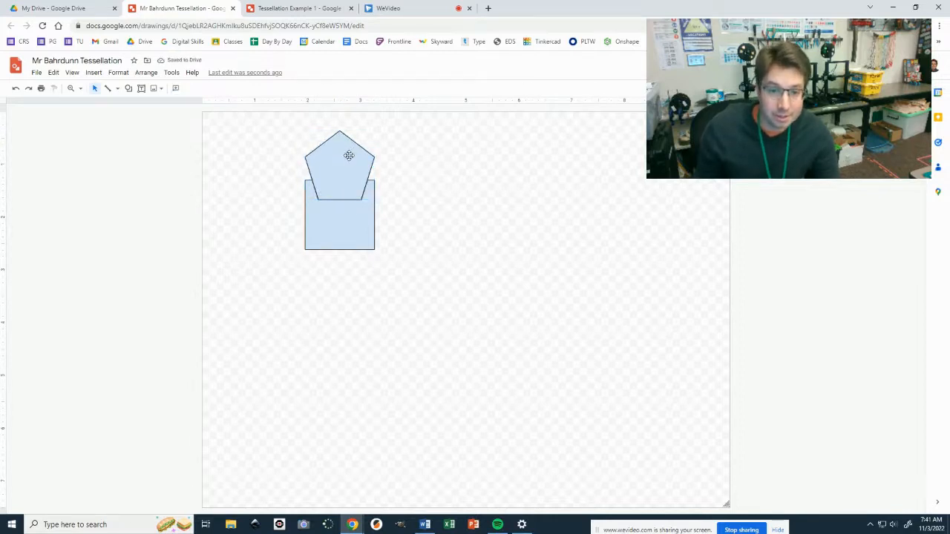
Place the pentagon on the square's upper edge, then move both shapes slightly down together
{"action": "left_click_drag", "start_coordinate": [348, 154], "coordinate": [350, 134]}
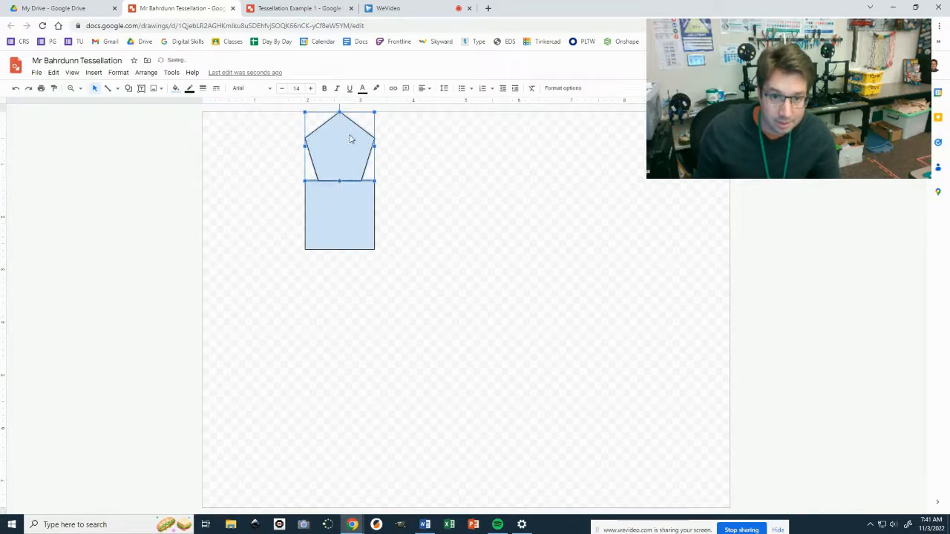
{"action": "left_click_drag", "start_coordinate": [456, 127], "coordinate": [314, 262]}
{"action": "left_click_drag", "start_coordinate": [340, 227], "coordinate": [342, 243]}
{"action": "left_click", "coordinate": [405, 177]}
Nudge the pentagon slightly down into the square and back up to the square's upper edge
{"action": "left_click", "coordinate": [333, 178]}
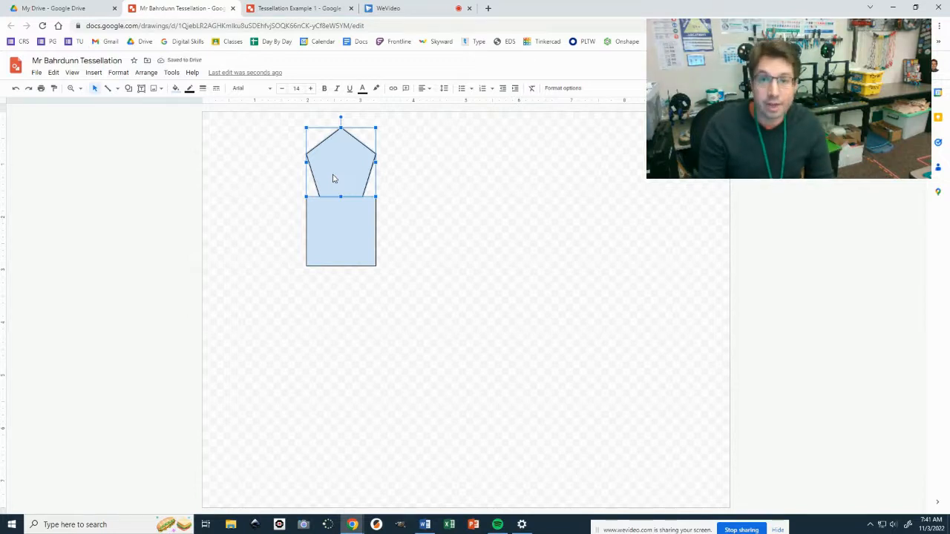
{"action": "key", "text": "Down"}
{"action": "key", "text": "Down"}
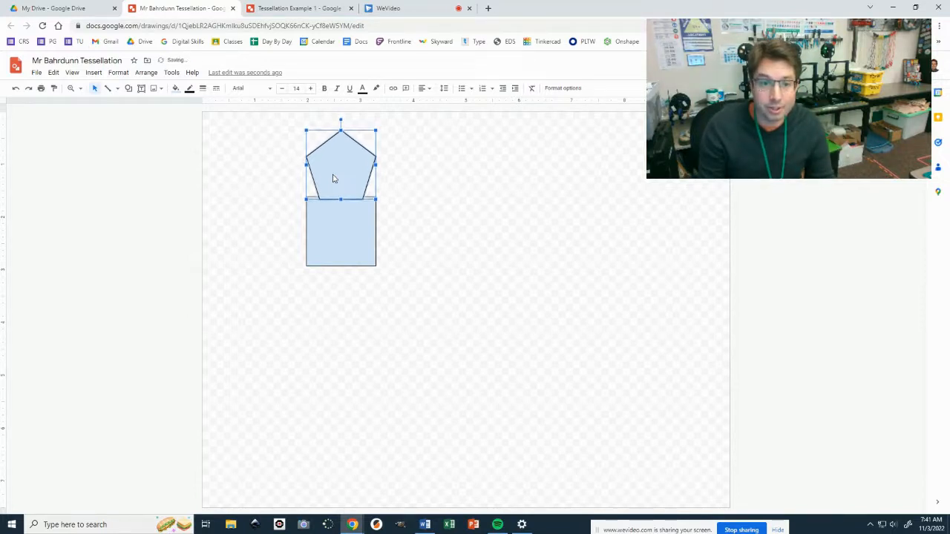
{"action": "key", "text": "Up"}
{"action": "key", "text": "Up"}
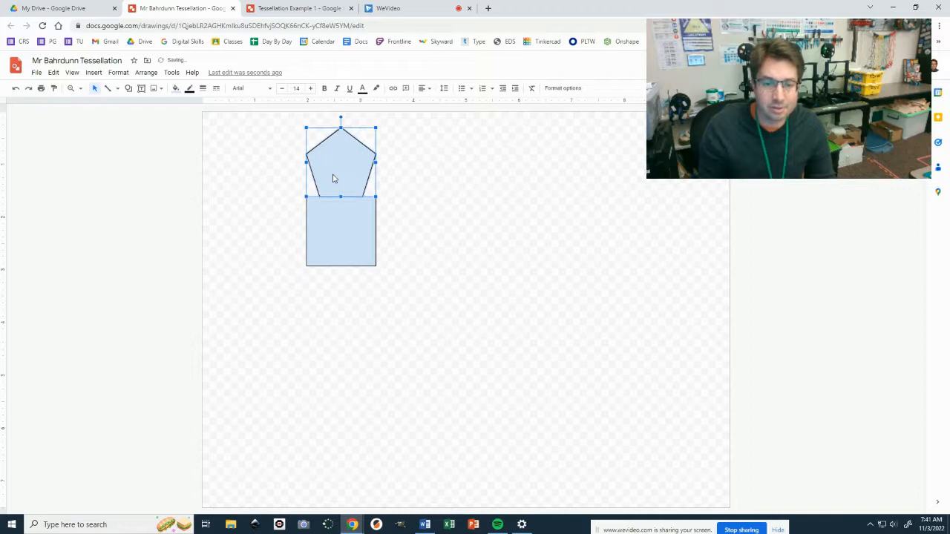
Duplicate the pentagon and fit the copy inside the square directly below the original
{"action": "left_click", "coordinate": [497, 213]}
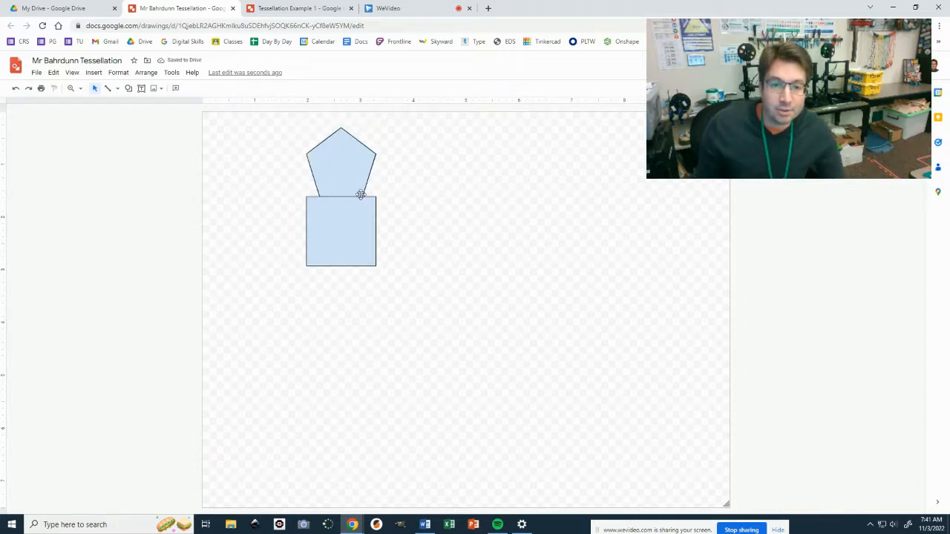
{"action": "left_click", "coordinate": [341, 152]}
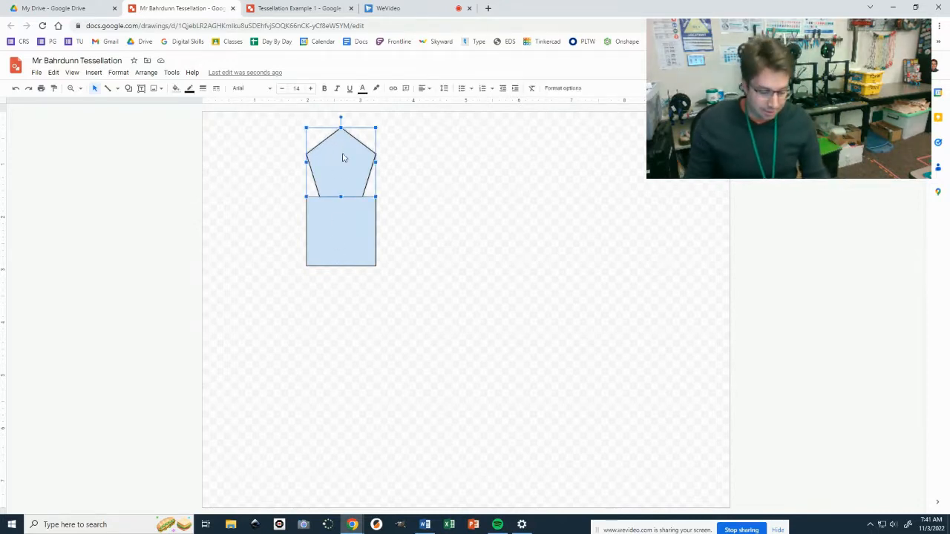
{"action": "key", "text": "ctrl+d"}
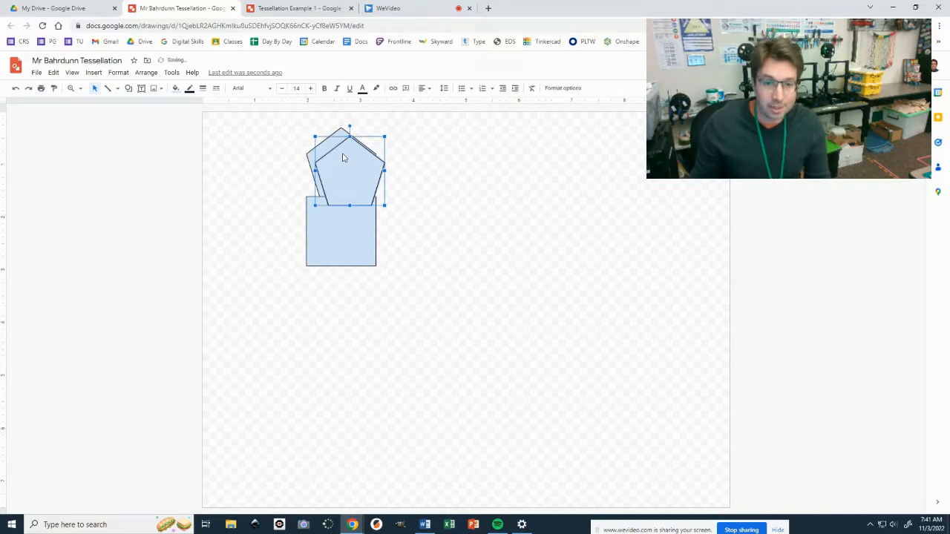
{"action": "left_click_drag", "start_coordinate": [341, 171], "coordinate": [346, 229]}
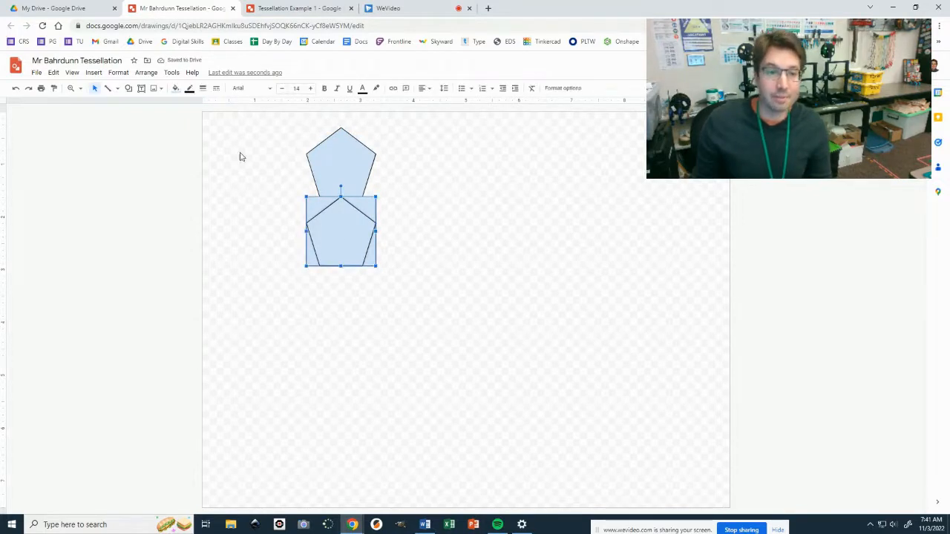
Fill the pentagon inside the square with white
{"action": "left_click", "coordinate": [175, 88]}
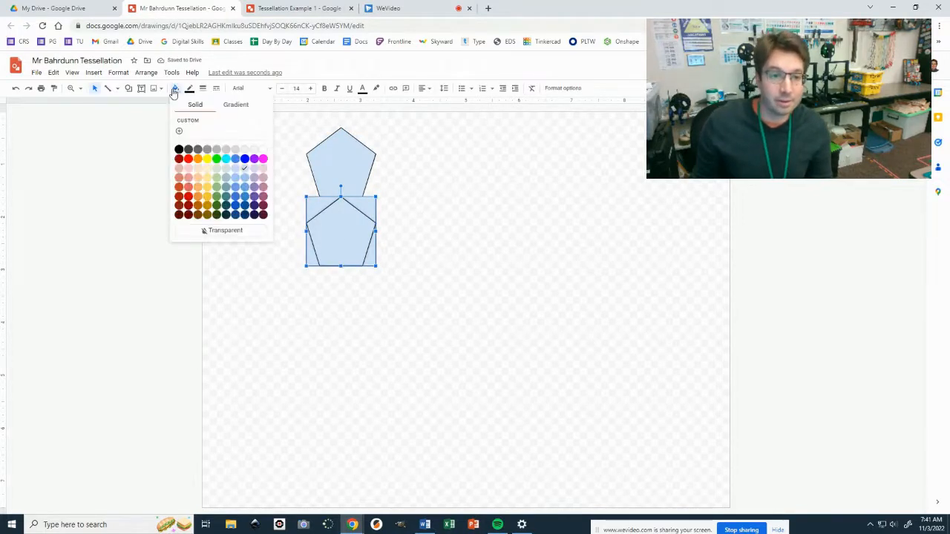
{"action": "left_click", "coordinate": [261, 150]}
{"action": "left_click", "coordinate": [457, 243]}
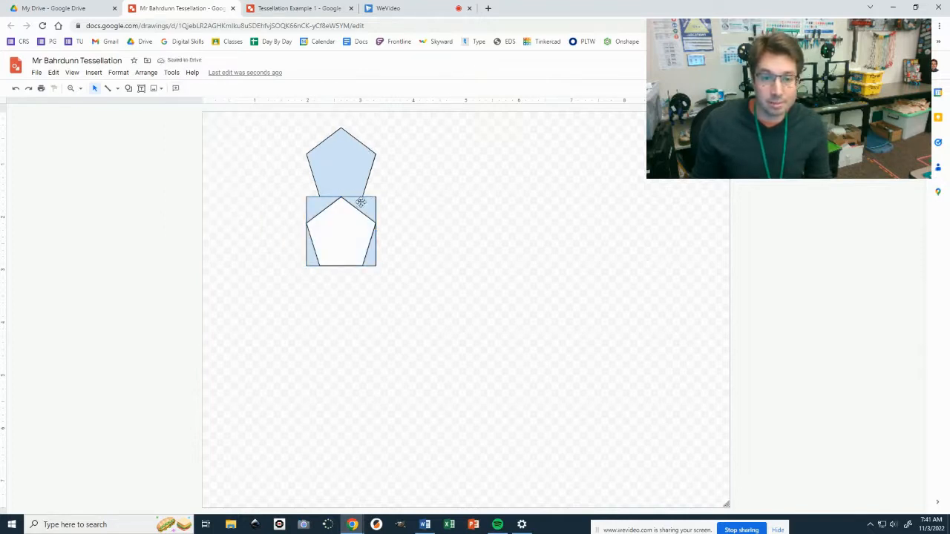
Fill the upper pentagon with orange
{"action": "left_click", "coordinate": [353, 178]}
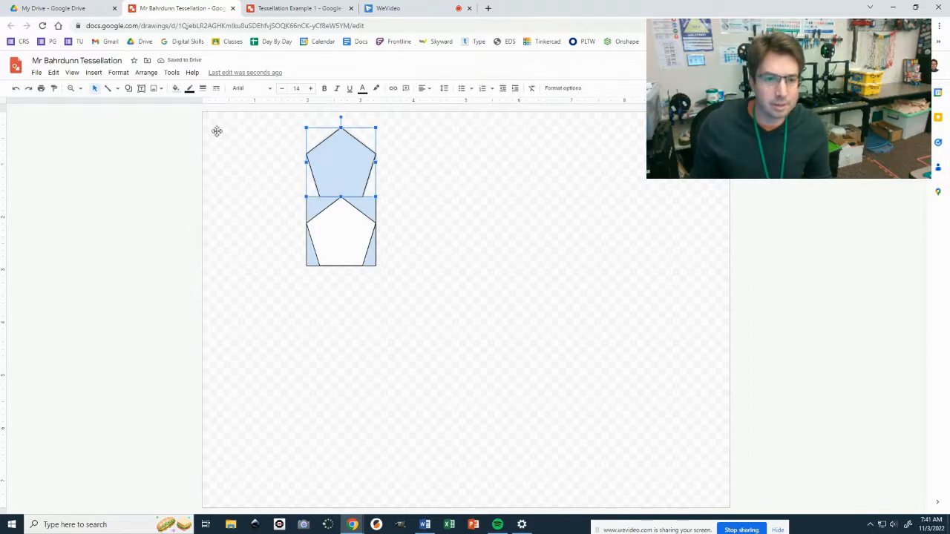
{"action": "left_click", "coordinate": [176, 88]}
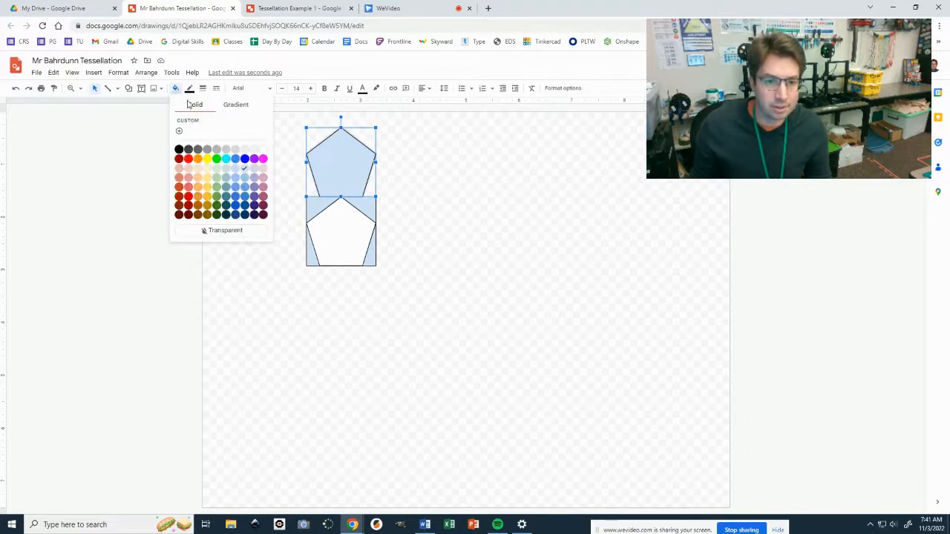
{"action": "left_click", "coordinate": [199, 159]}
{"action": "left_click", "coordinate": [368, 206]}
Try an orange fill on the white pentagon inside the square and undo it
{"action": "left_click", "coordinate": [95, 89]}
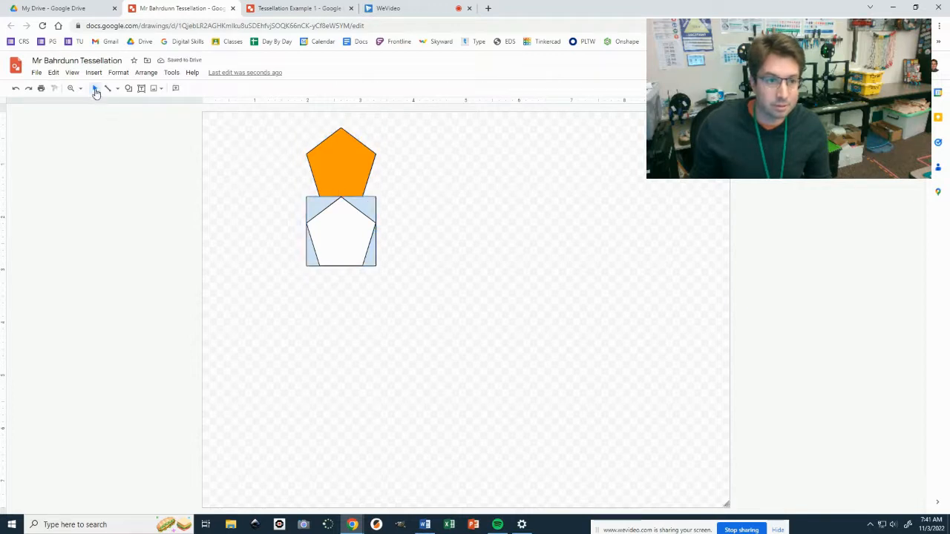
{"action": "left_click", "coordinate": [358, 208]}
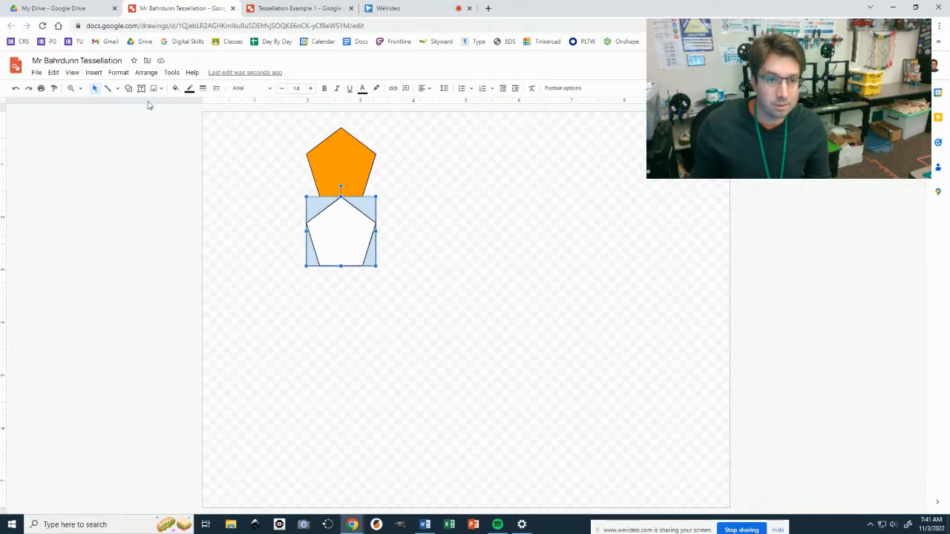
{"action": "left_click", "coordinate": [176, 88]}
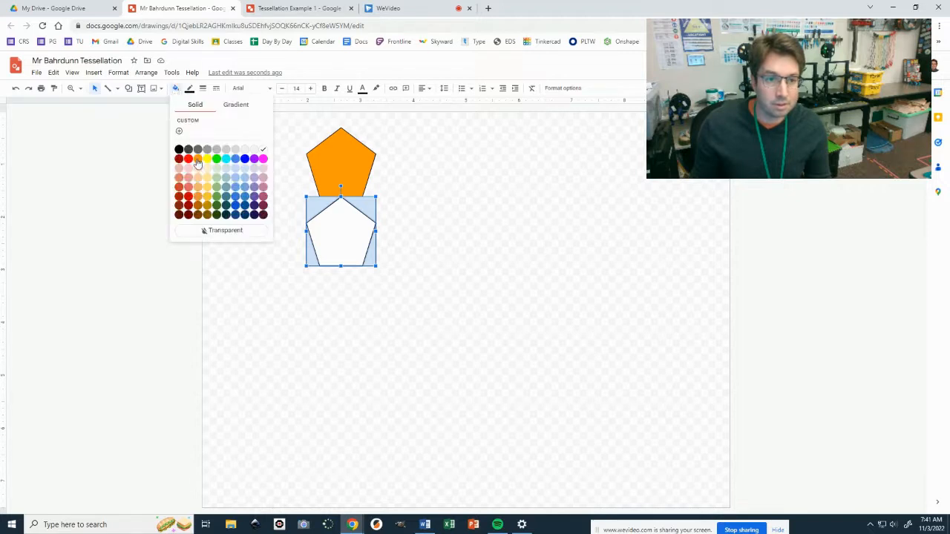
{"action": "left_click", "coordinate": [197, 159]}
{"action": "left_click", "coordinate": [409, 210]}
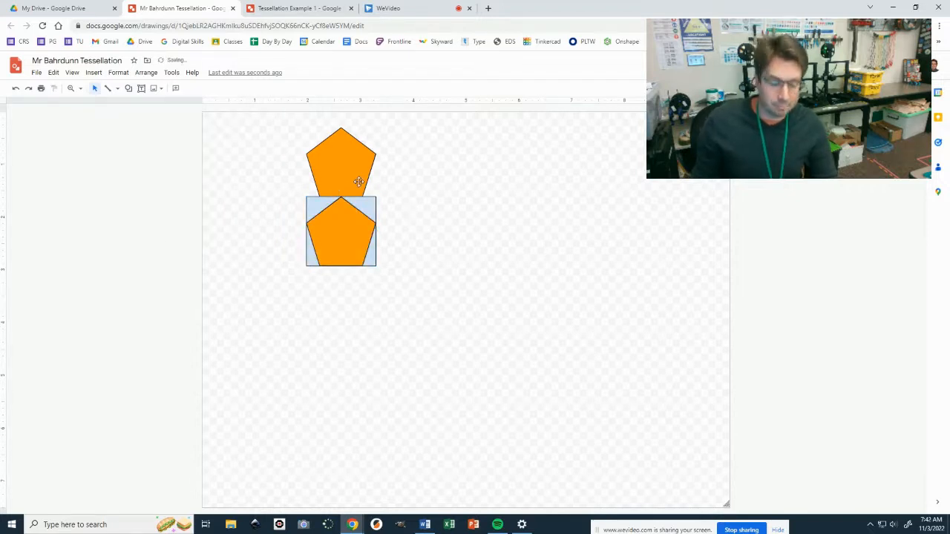
{"action": "key", "text": "ctrl+z"}
Fill the square behind the white pentagon with orange
{"action": "left_click", "coordinate": [486, 206]}
{"action": "left_click", "coordinate": [366, 206]}
{"action": "left_click", "coordinate": [129, 89]}
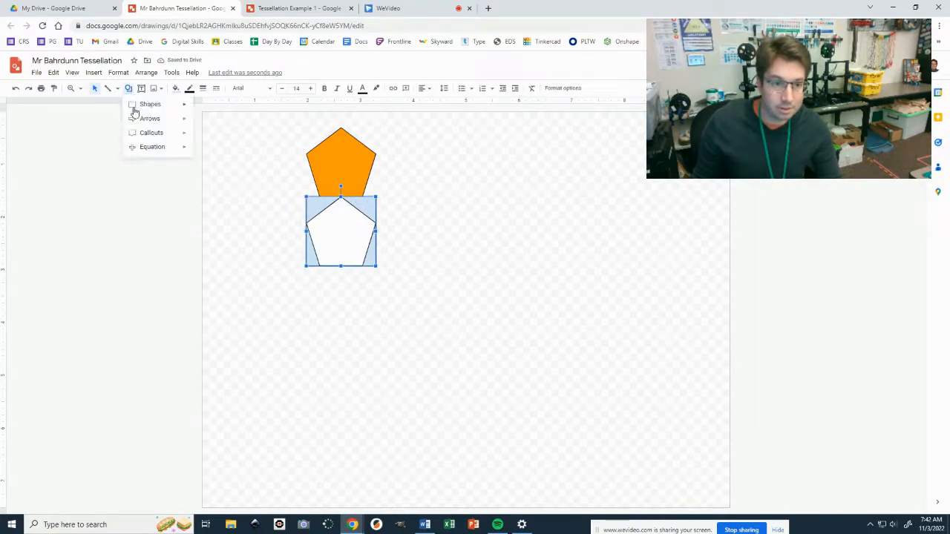
{"action": "left_click", "coordinate": [176, 88]}
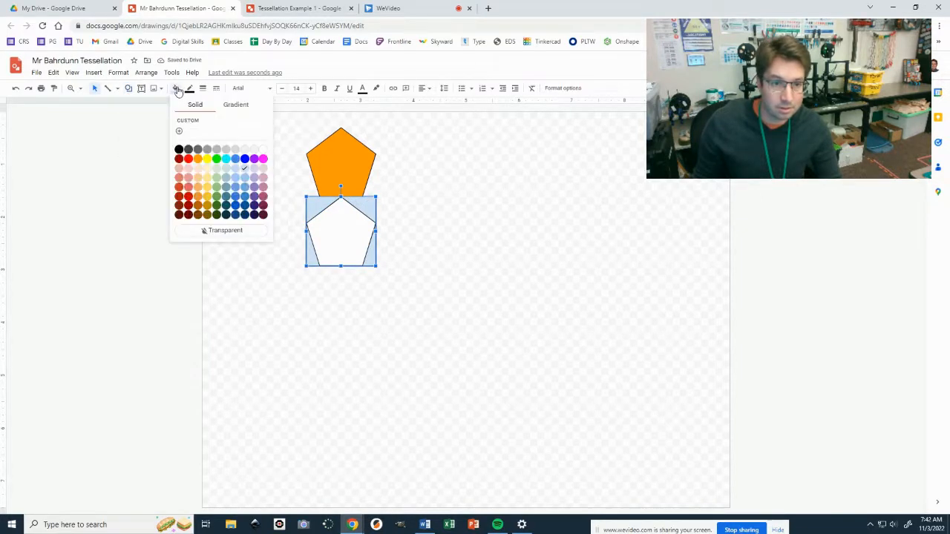
{"action": "left_click", "coordinate": [197, 160]}
{"action": "left_click", "coordinate": [426, 216]}
Make the outlines of all three shapes in the tile transparent
{"action": "left_click_drag", "start_coordinate": [418, 136], "coordinate": [276, 284]}
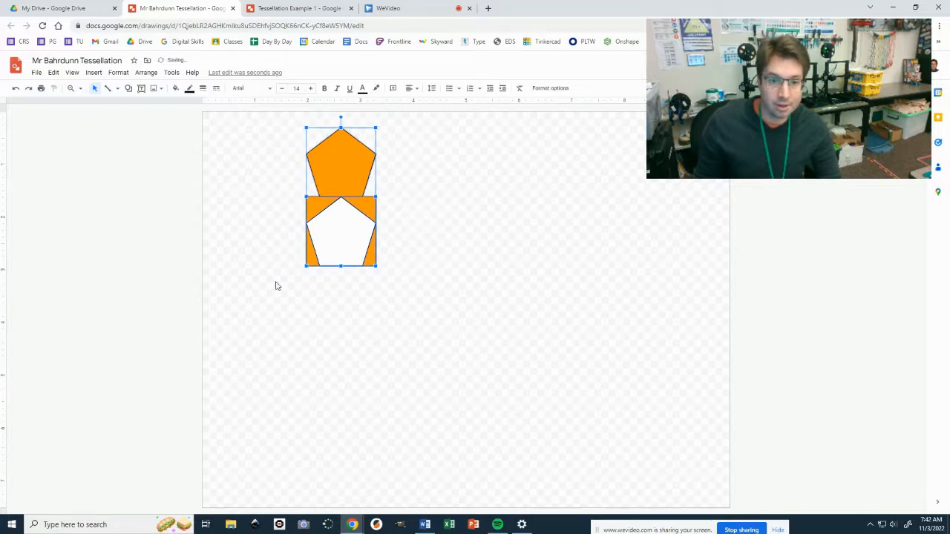
{"action": "left_click", "coordinate": [190, 90]}
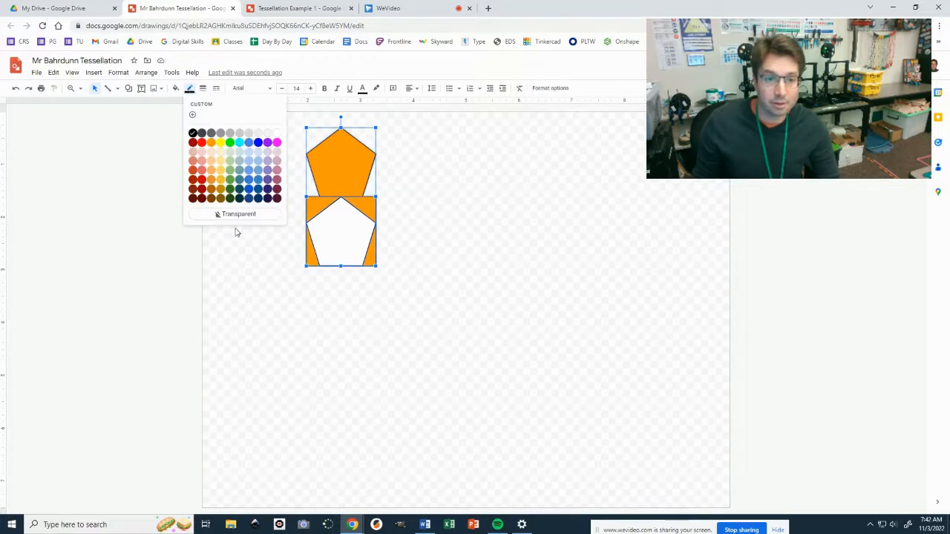
{"action": "left_click", "coordinate": [238, 215]}
{"action": "left_click", "coordinate": [491, 210]}
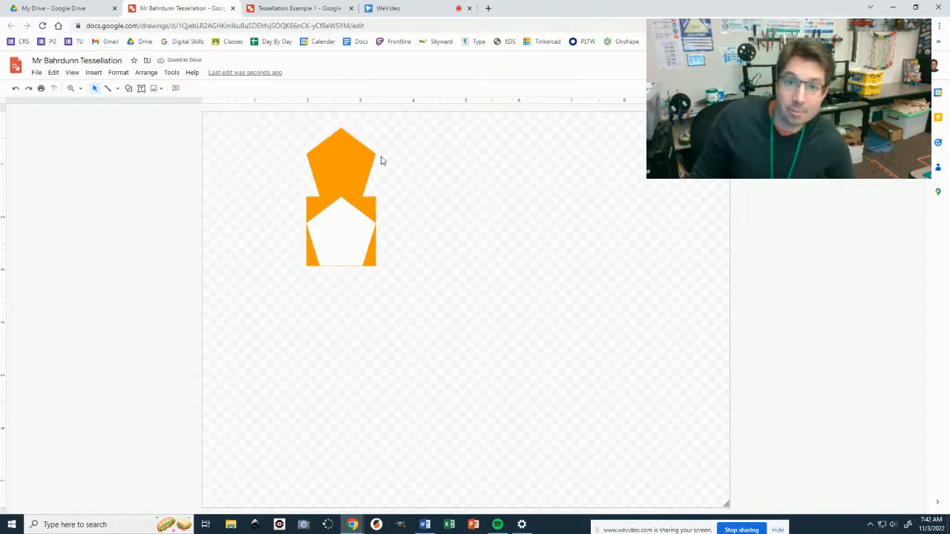
Duplicate the whole orange tile and place the copy beside the original, slightly lower
{"action": "left_click_drag", "start_coordinate": [397, 141], "coordinate": [284, 278]}
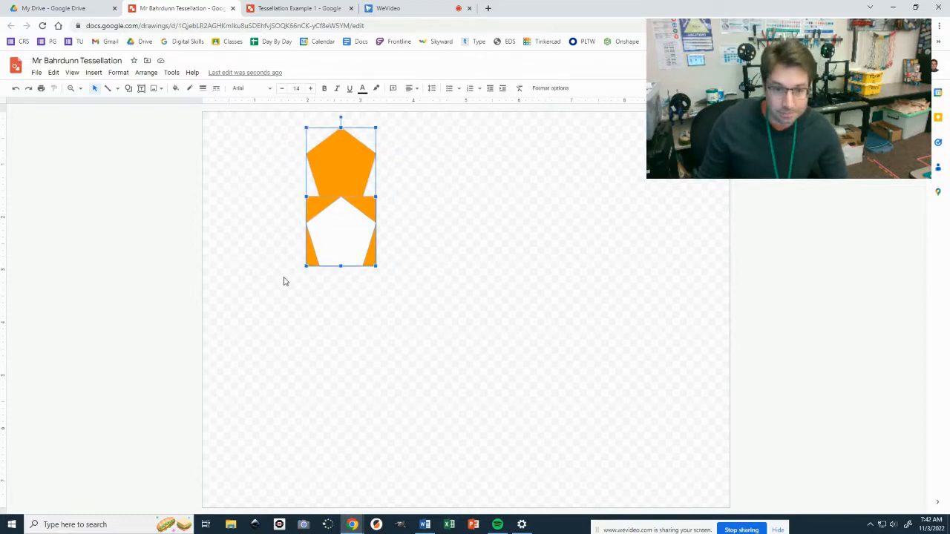
{"action": "key", "text": "ctrl+d"}
{"action": "left_click_drag", "start_coordinate": [370, 176], "coordinate": [444, 209]}
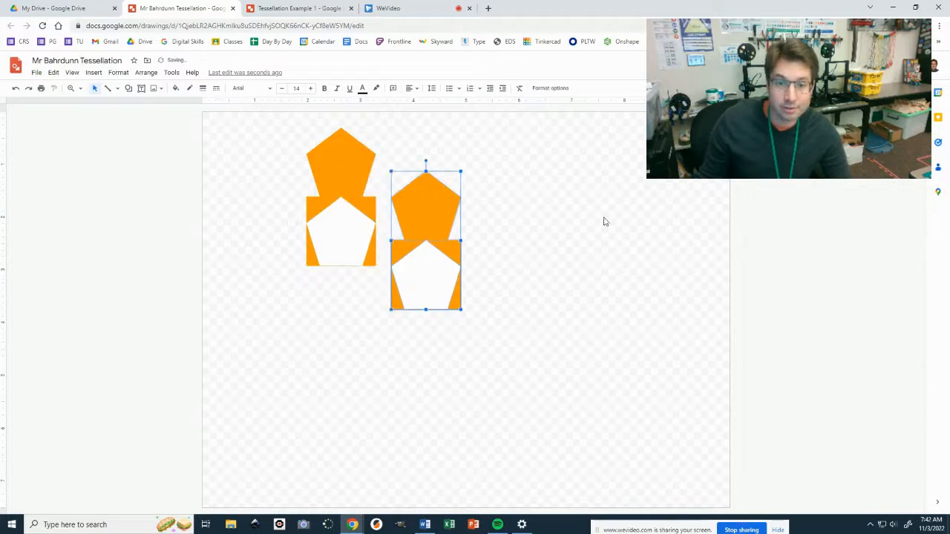
{"action": "left_click", "coordinate": [501, 227]}
Fill the square of the copied tile with a light green
{"action": "left_click", "coordinate": [443, 218]}
{"action": "left_click", "coordinate": [453, 256]}
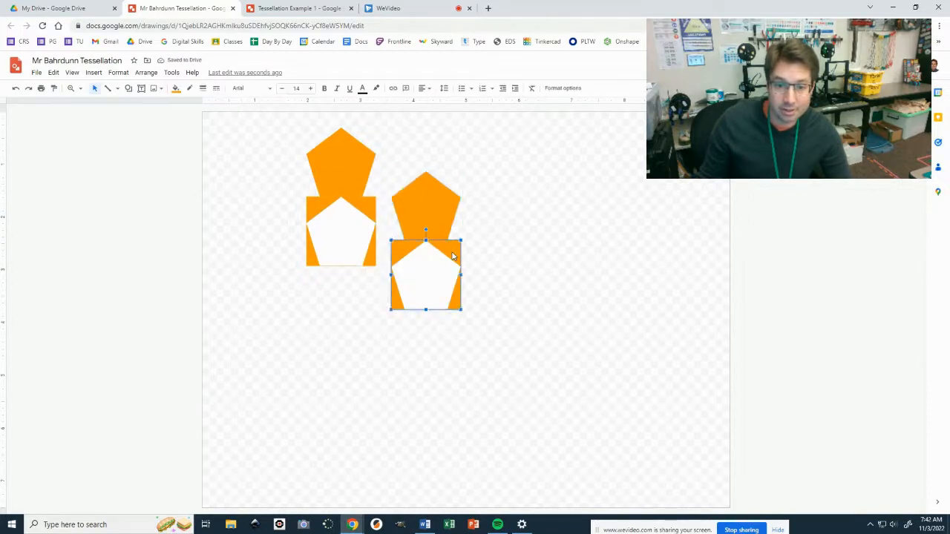
{"action": "left_click", "coordinate": [178, 88]}
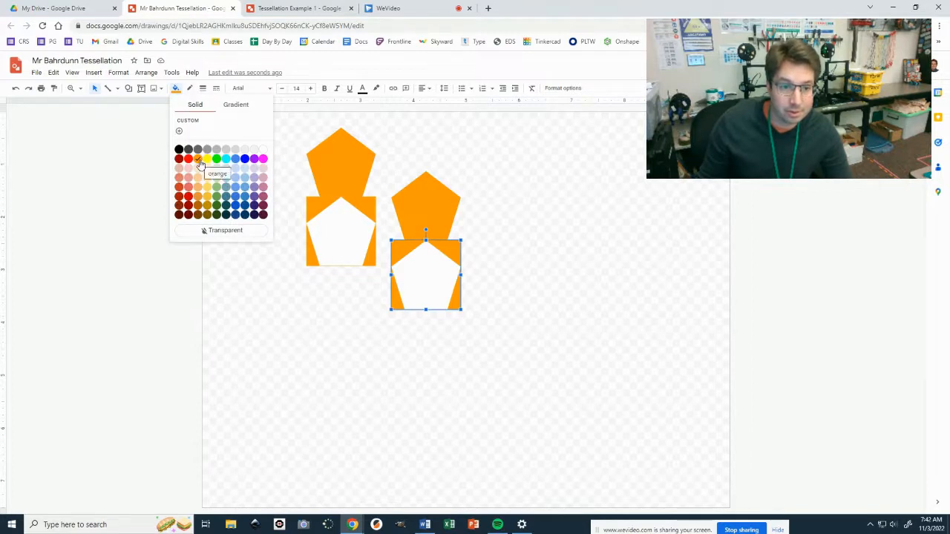
{"action": "left_click", "coordinate": [216, 187]}
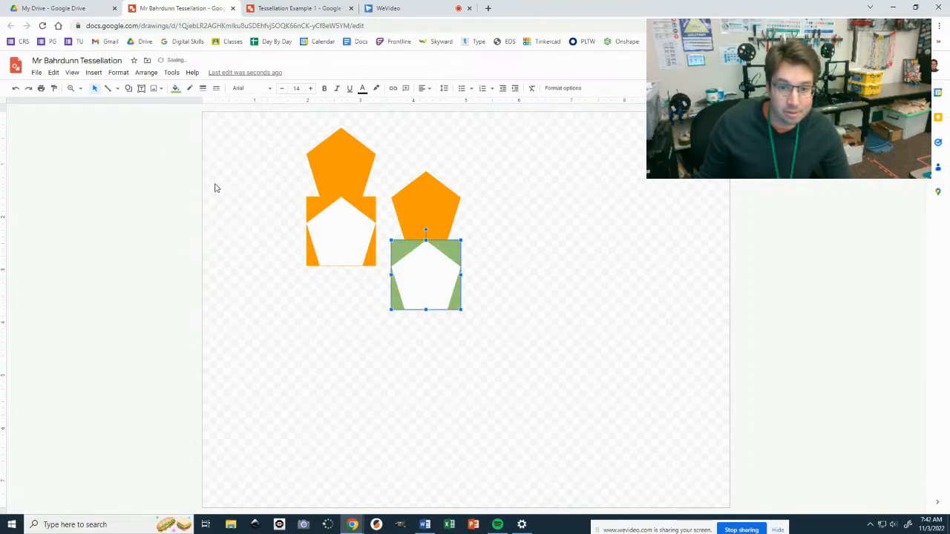
{"action": "left_click", "coordinate": [500, 215]}
Fill both the upper pentagon and the square of the copied tile with a darker green
{"action": "left_click", "coordinate": [450, 212]}
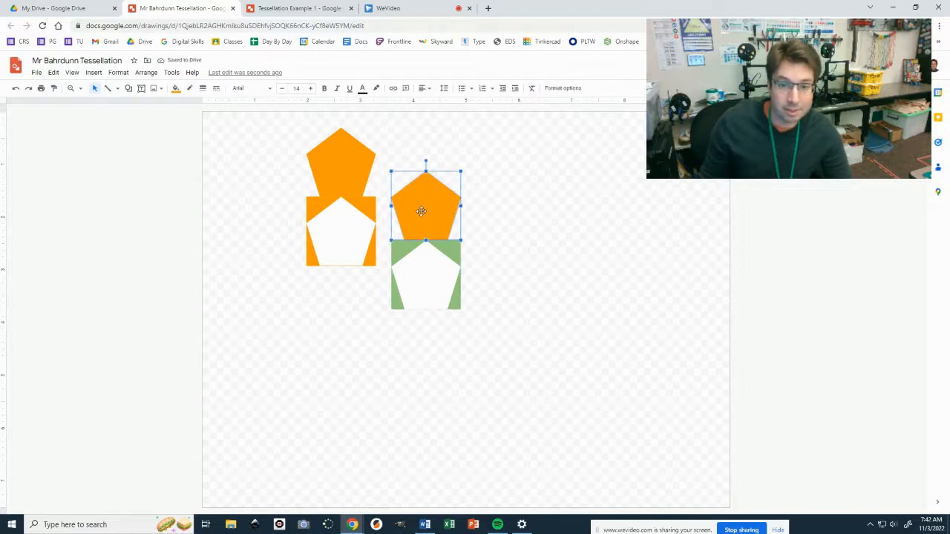
{"action": "left_click", "coordinate": [454, 245], "text": "shift"}
{"action": "left_click", "coordinate": [176, 88]}
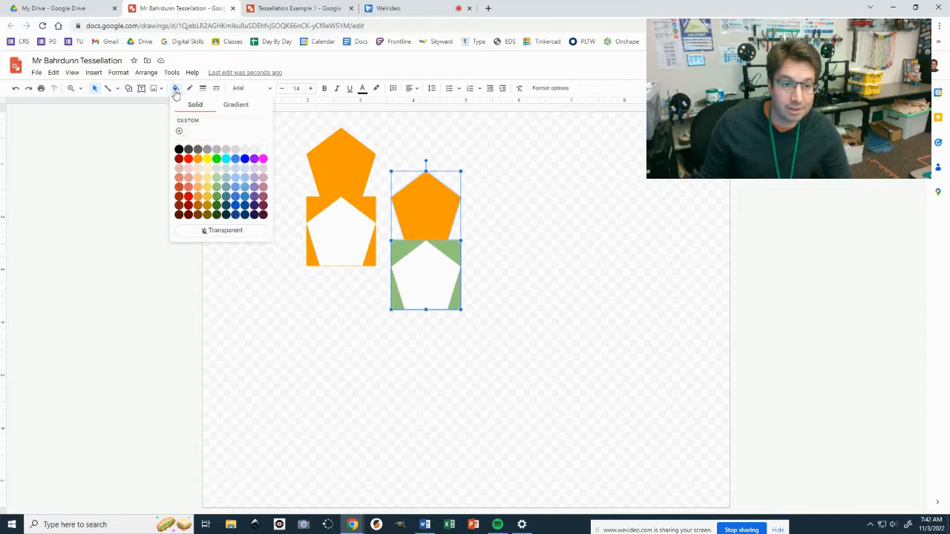
{"action": "left_click", "coordinate": [215, 199]}
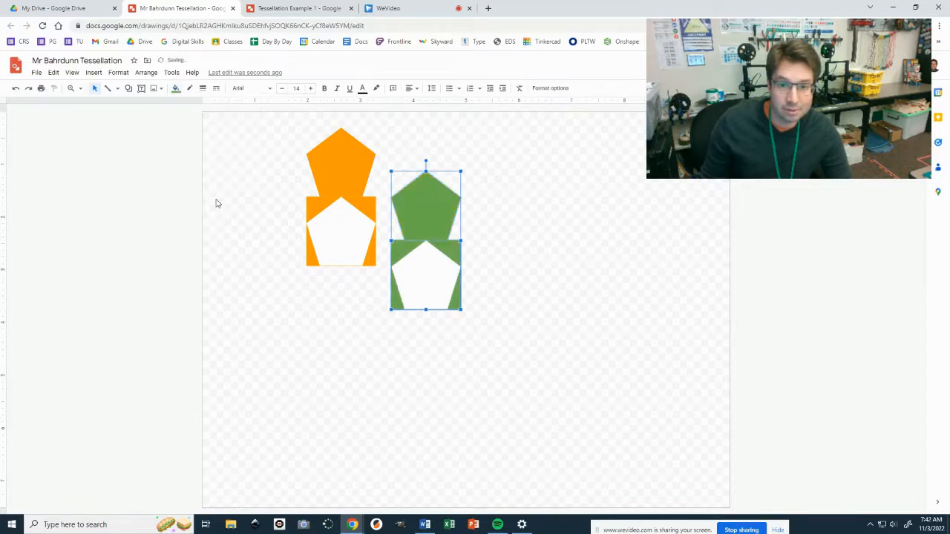
{"action": "left_click", "coordinate": [530, 214]}
Move the green tile below the orange tile so its green pentagon exactly covers the orange tile's white pentagon
{"action": "left_click_drag", "start_coordinate": [488, 171], "coordinate": [389, 312]}
{"action": "left_click_drag", "start_coordinate": [431, 206], "coordinate": [347, 239]}
{"action": "key", "text": "Up"}
{"action": "key", "text": "Up"}
{"action": "key", "text": "Up"}
{"action": "key", "text": "Up"}
{"action": "key", "text": "Up"}
{"action": "key", "text": "Up"}
{"action": "key", "text": "Up"}
{"action": "key", "text": "Up"}
{"action": "key", "text": "Up"}
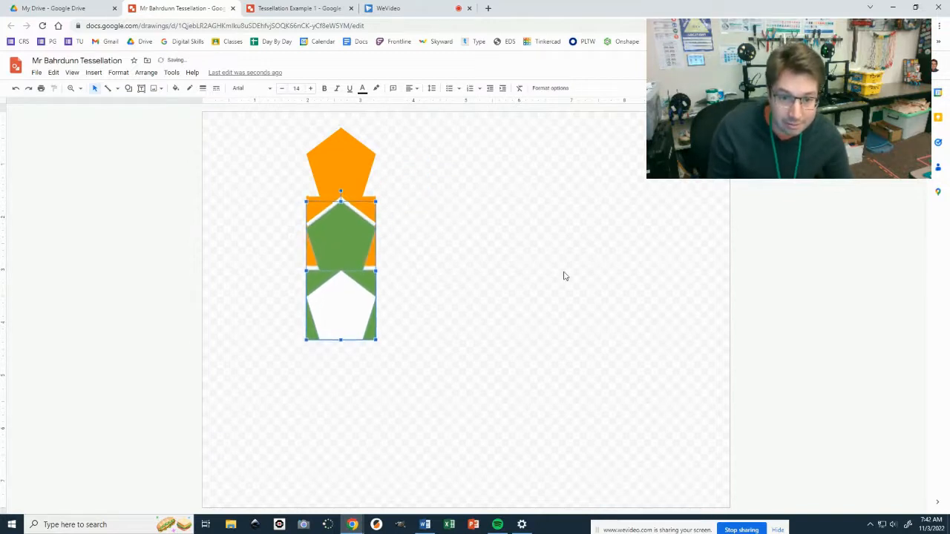
{"action": "key", "text": "Up"}
{"action": "key", "text": "Up"}
{"action": "key", "text": "Up"}
{"action": "key", "text": "Up"}
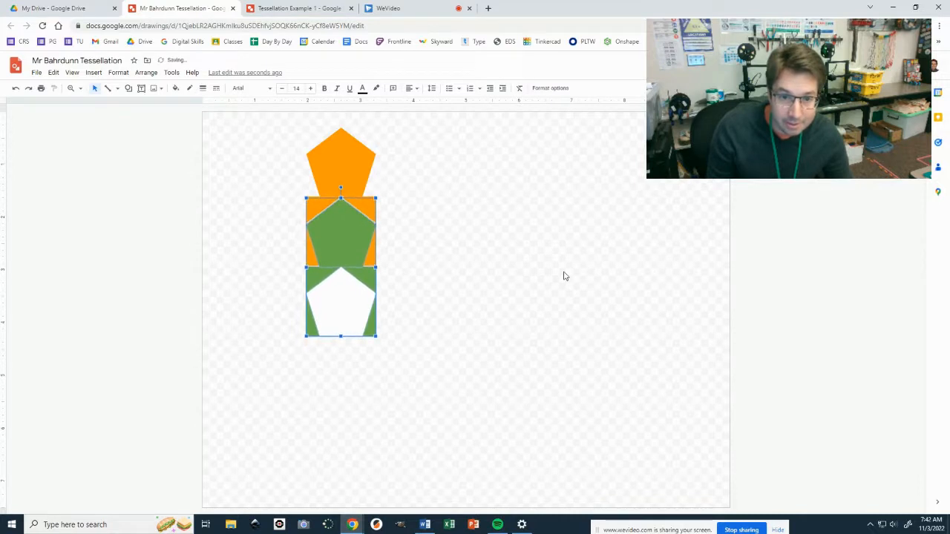
{"action": "key", "text": "Up"}
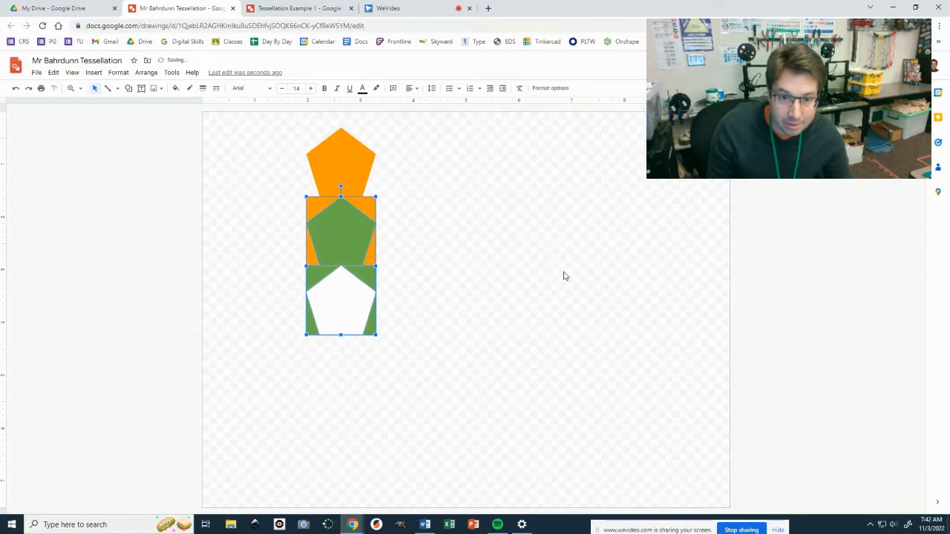
{"action": "left_click", "coordinate": [435, 261]}
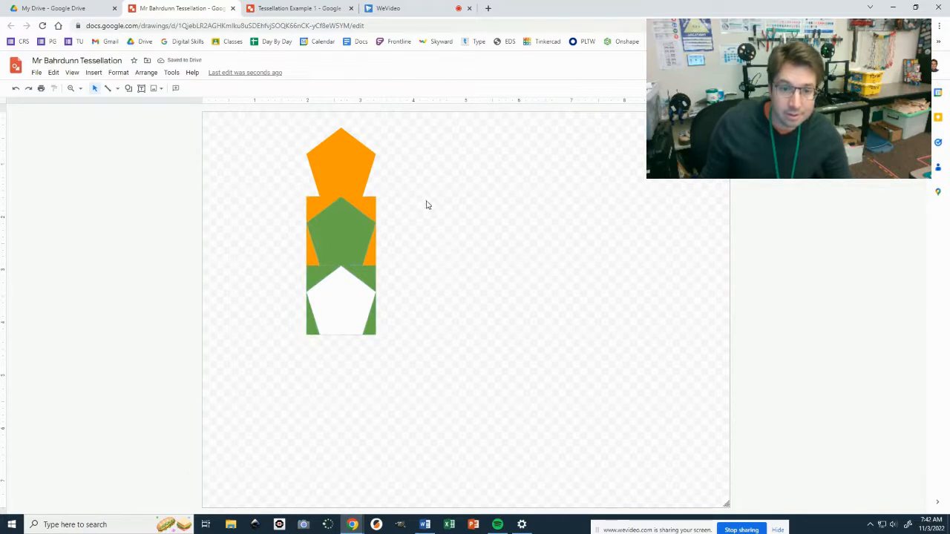
Duplicate the orange and green tile pair and stack the copy below, its orange pentagon covering the lowest white pentagon
{"action": "left_click_drag", "start_coordinate": [422, 121], "coordinate": [273, 334]}
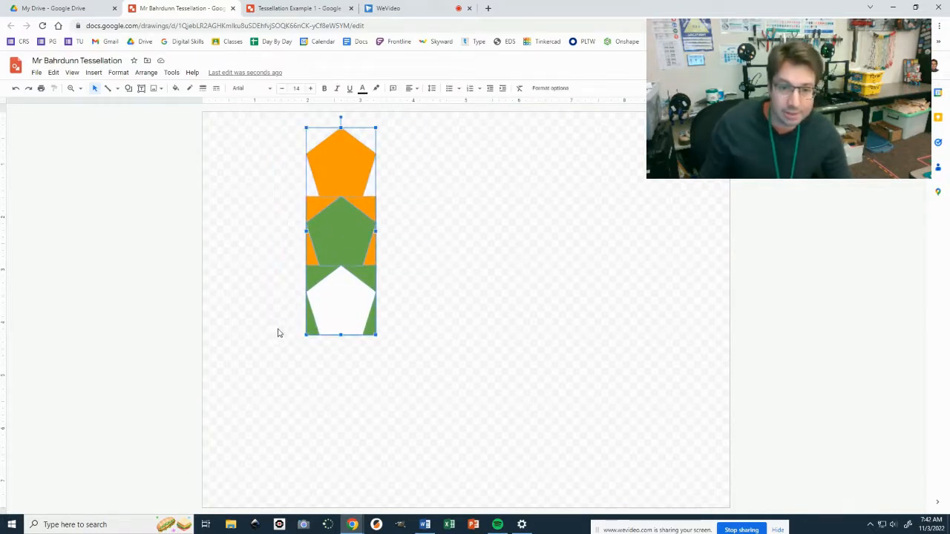
{"action": "left_click", "coordinate": [422, 211]}
{"action": "left_click_drag", "start_coordinate": [392, 138], "coordinate": [289, 334]}
{"action": "key", "text": "ctrl+d"}
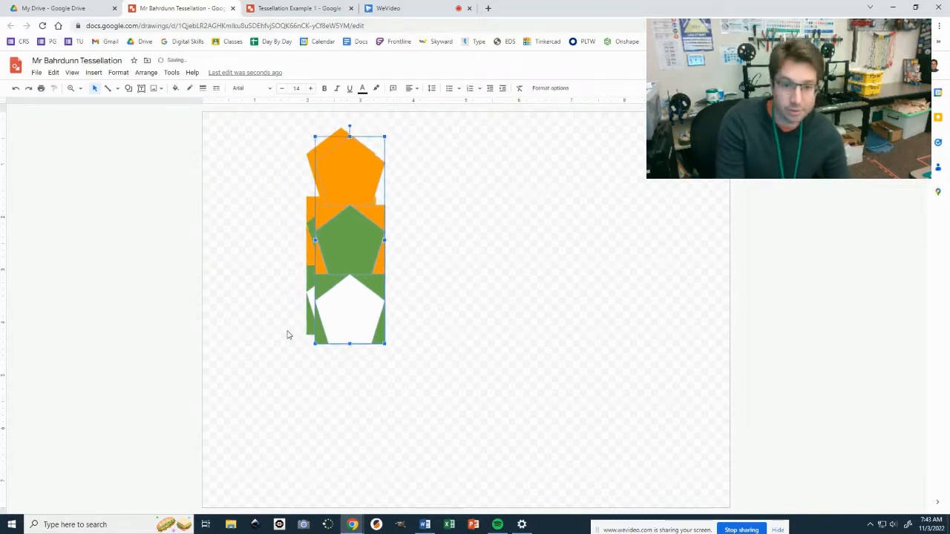
{"action": "left_click_drag", "start_coordinate": [369, 184], "coordinate": [354, 307]}
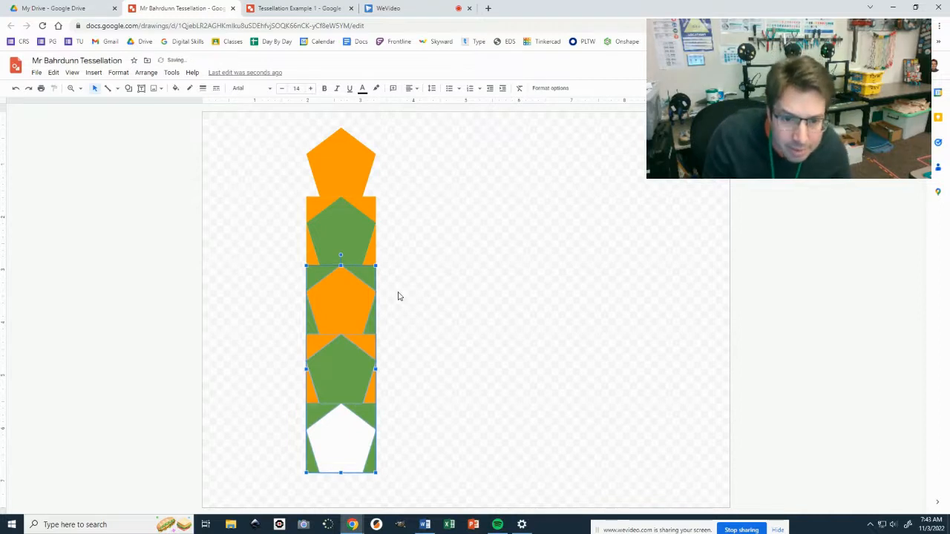
{"action": "left_click", "coordinate": [471, 246]}
Duplicate the entire column of four tiles and place the copy to the right of the original column
{"action": "left_click_drag", "start_coordinate": [409, 122], "coordinate": [275, 446]}
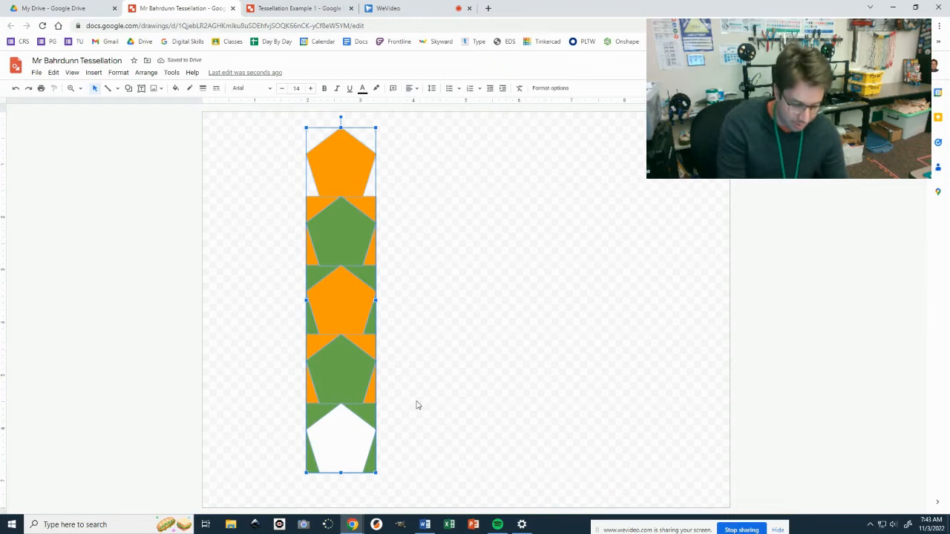
{"action": "key", "text": "ctrl+d"}
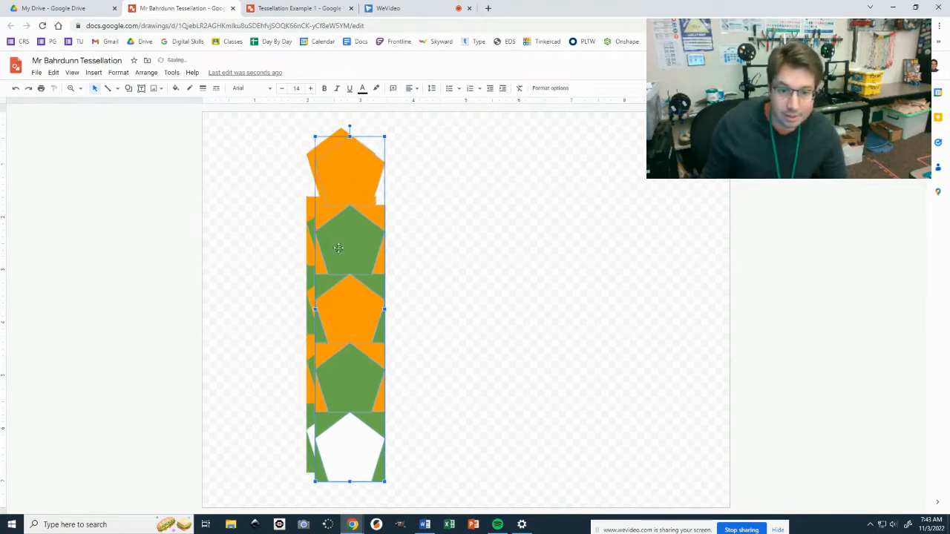
{"action": "left_click_drag", "start_coordinate": [362, 246], "coordinate": [414, 249]}
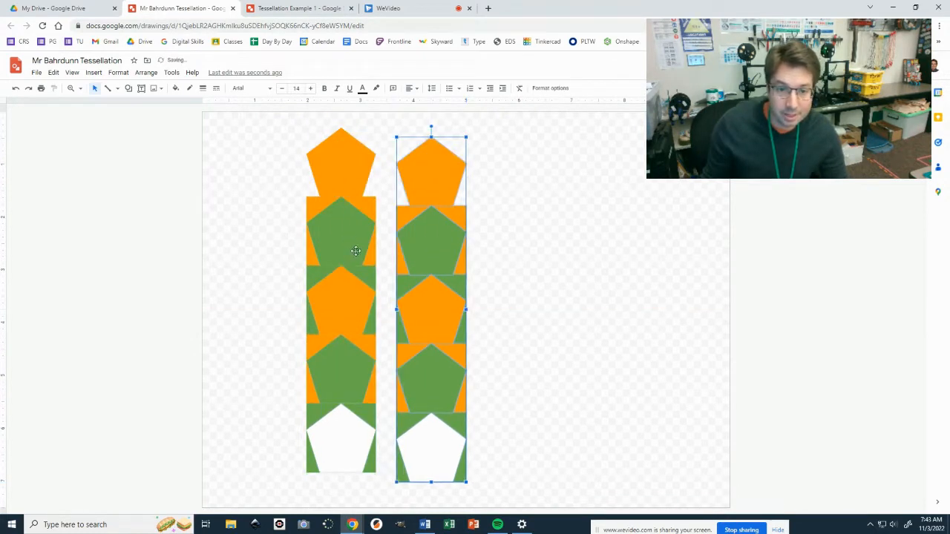
Move the original column into the canvas's upper-left corner and set the copied column flush against its right side, about one tile lower
{"action": "left_click_drag", "start_coordinate": [257, 126], "coordinate": [380, 487]}
{"action": "left_click_drag", "start_coordinate": [363, 306], "coordinate": [258, 291]}
{"action": "left_click_drag", "start_coordinate": [437, 300], "coordinate": [328, 301]}
{"action": "key", "text": "ctrl+z"}
{"action": "left_click_drag", "start_coordinate": [514, 158], "coordinate": [379, 467]}
{"action": "left_click_drag", "start_coordinate": [437, 348], "coordinate": [313, 375]}
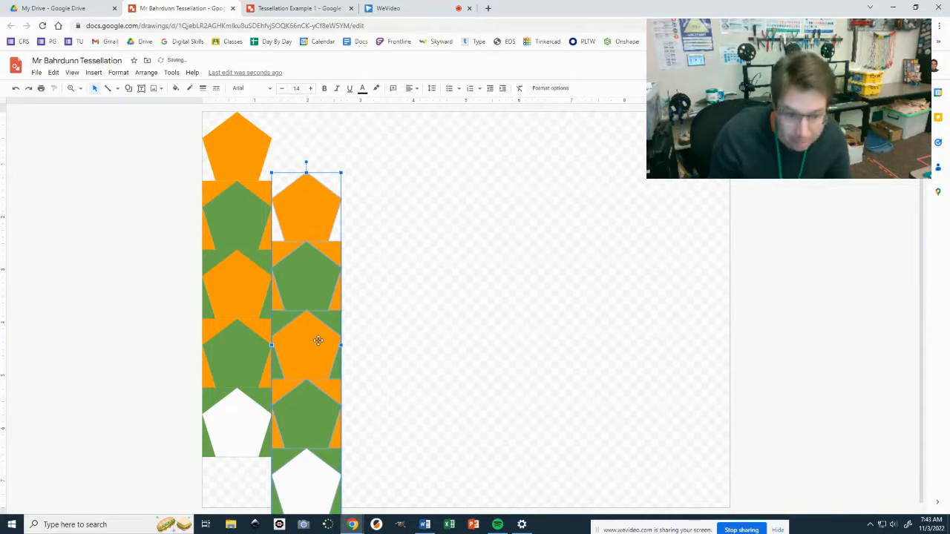
Nudge the second column down until its tile edges line up with the rows of the first column
{"action": "left_click", "coordinate": [382, 281]}
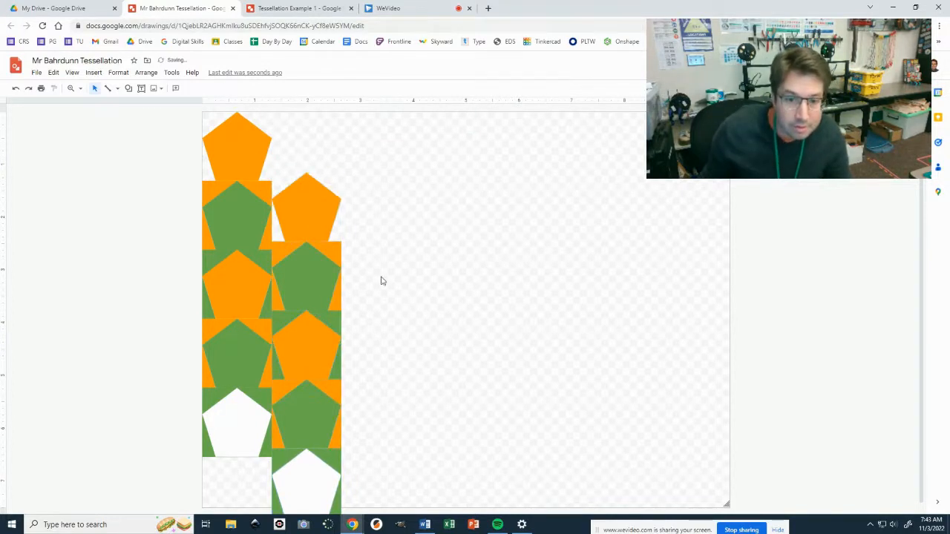
{"action": "left_click", "coordinate": [289, 511]}
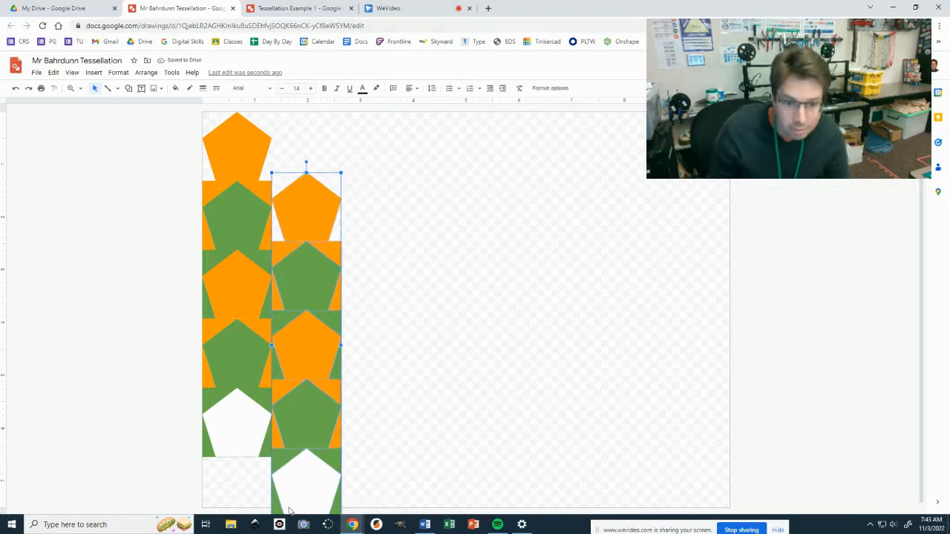
{"action": "key", "text": "Down"}
{"action": "key", "text": "Down"}
{"action": "key", "text": "Down"}
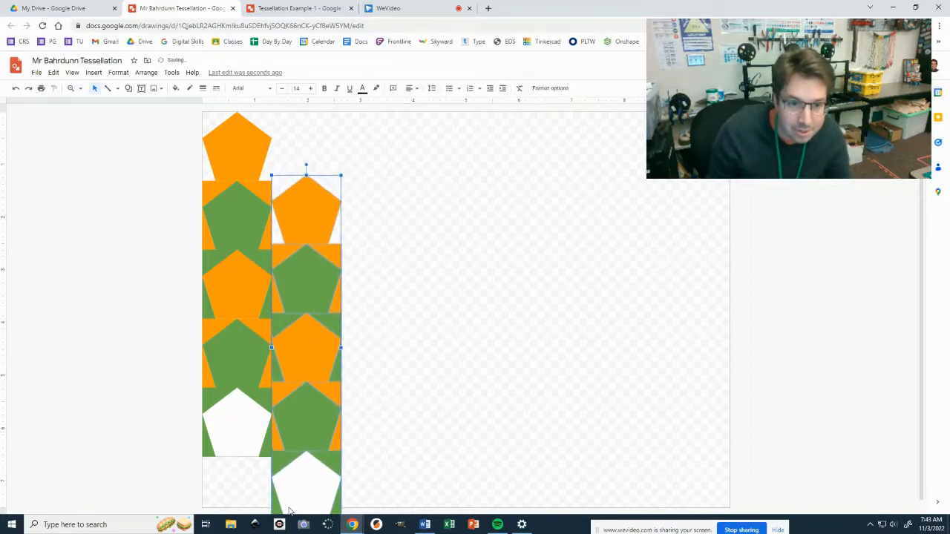
{"action": "key", "text": "Down"}
{"action": "key", "text": "Down"}
{"action": "key", "text": "Down"}
{"action": "key", "text": "Down"}
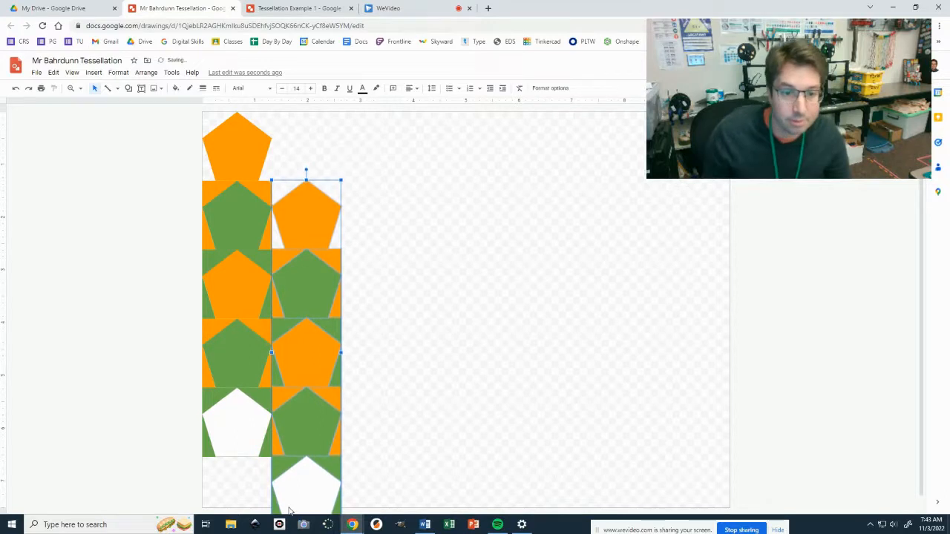
{"action": "key", "text": "Down"}
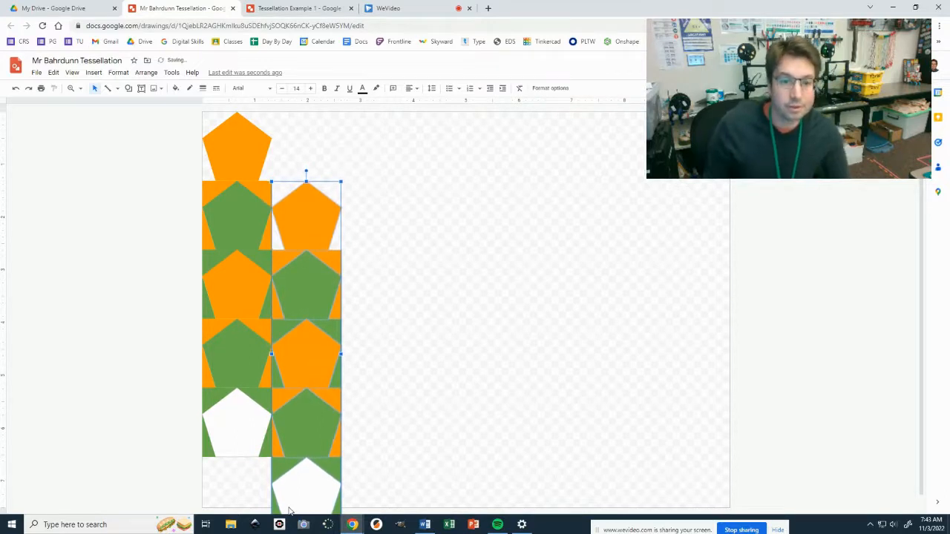
{"action": "left_click", "coordinate": [554, 388]}
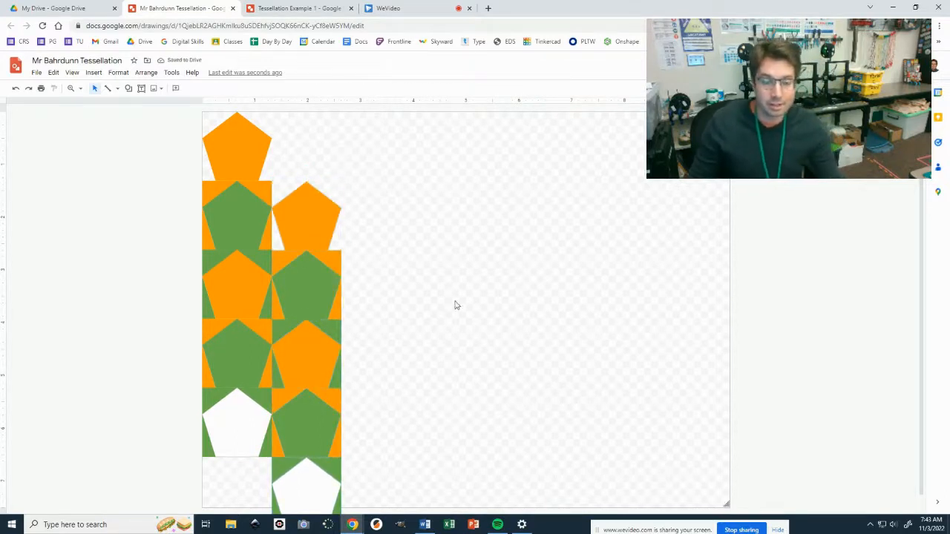
Duplicate the second column's lowest green tile with the white pentagon and place the copy over the first column's top orange pentagon
{"action": "left_click", "coordinate": [78, 89]}
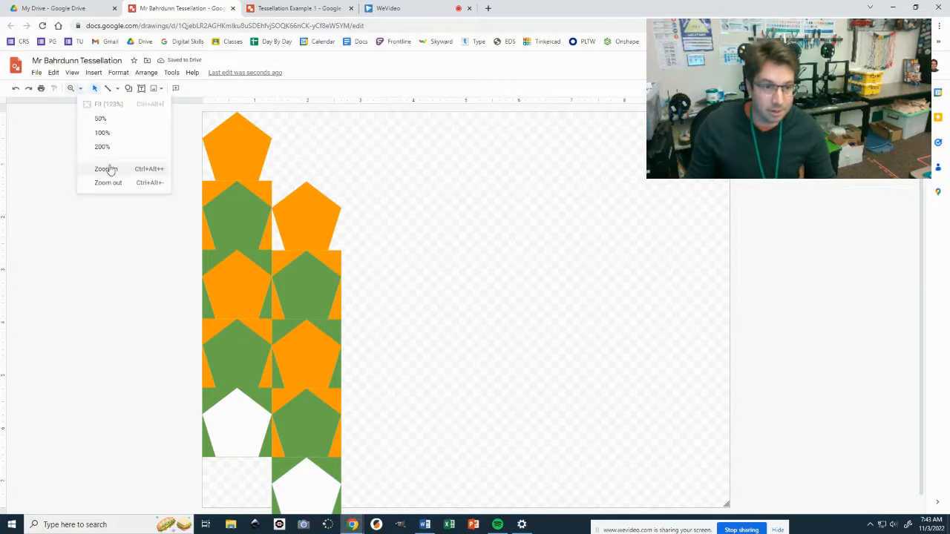
{"action": "left_click", "coordinate": [104, 181]}
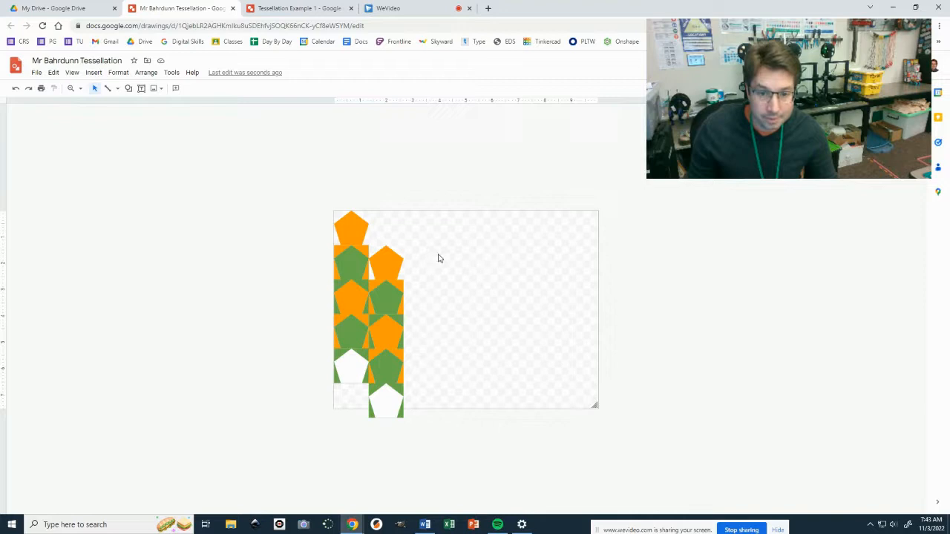
{"action": "left_click_drag", "start_coordinate": [430, 391], "coordinate": [395, 397]}
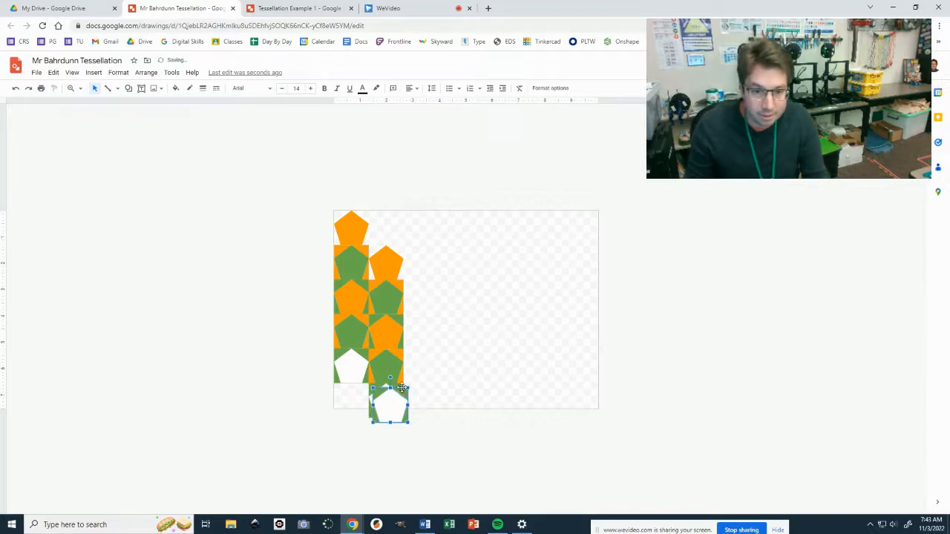
{"action": "left_click_drag", "start_coordinate": [365, 217], "coordinate": [364, 215]}
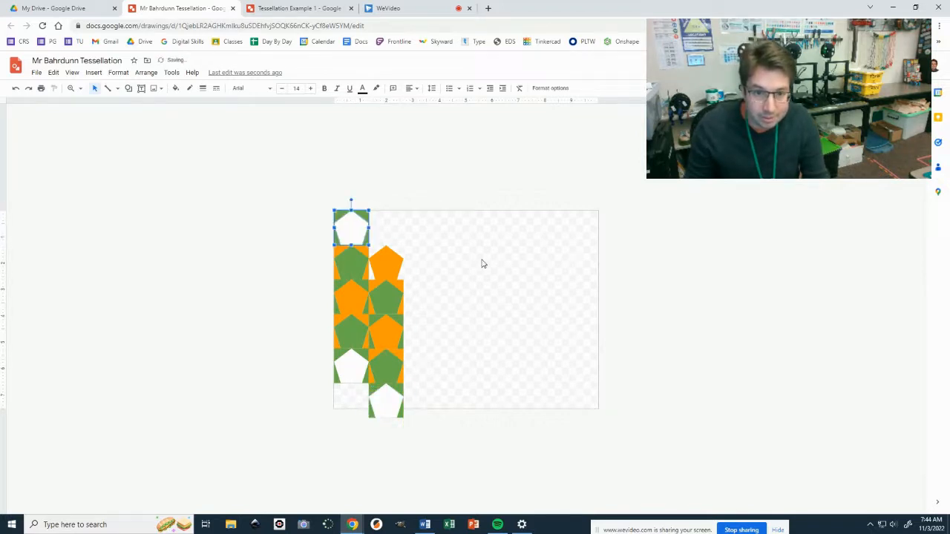
Send the copied green tile to the back, behind the orange pentagon at the top of the first column
{"action": "right_click", "coordinate": [345, 215]}
{"action": "mouse_move", "coordinate": [426, 327]}
{"action": "left_click", "coordinate": [511, 371]}
{"action": "left_click", "coordinate": [507, 341]}
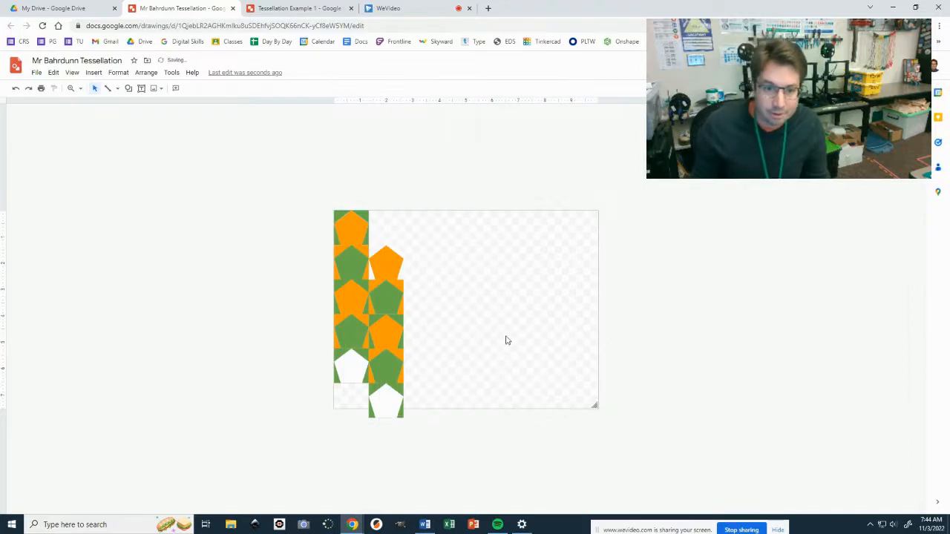
Duplicate the second column's top orange tile and place the copy at the first column's lower end, covering its white pentagon
{"action": "left_click_drag", "start_coordinate": [418, 251], "coordinate": [360, 391]}
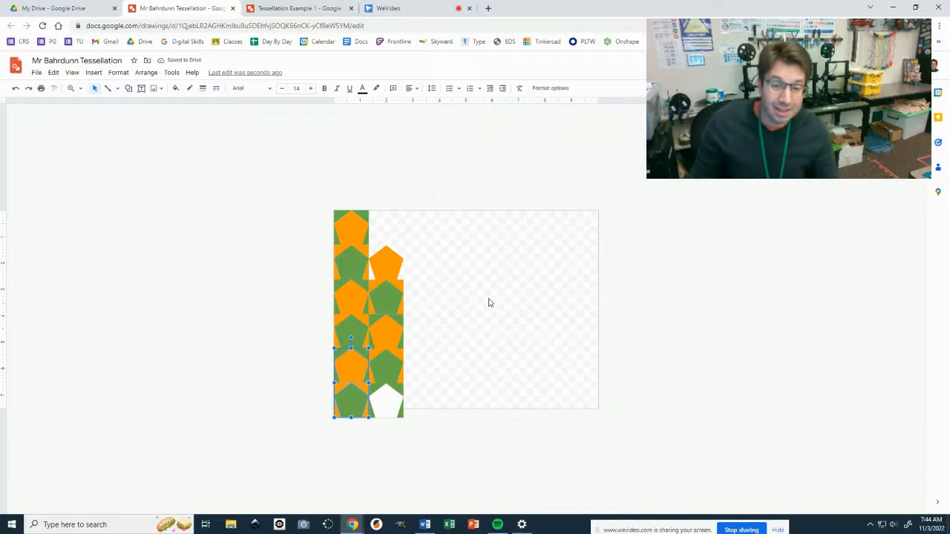
Fill the lower orange pentagon in the second column with cyan and compare the accent color with the Tessellation Example 1 drawing
{"action": "left_click", "coordinate": [388, 331]}
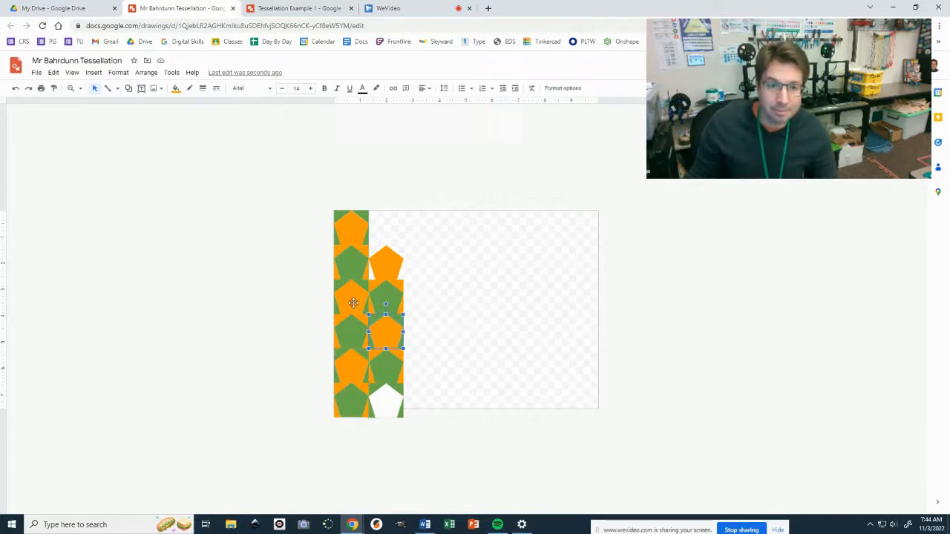
{"action": "left_click", "coordinate": [177, 89]}
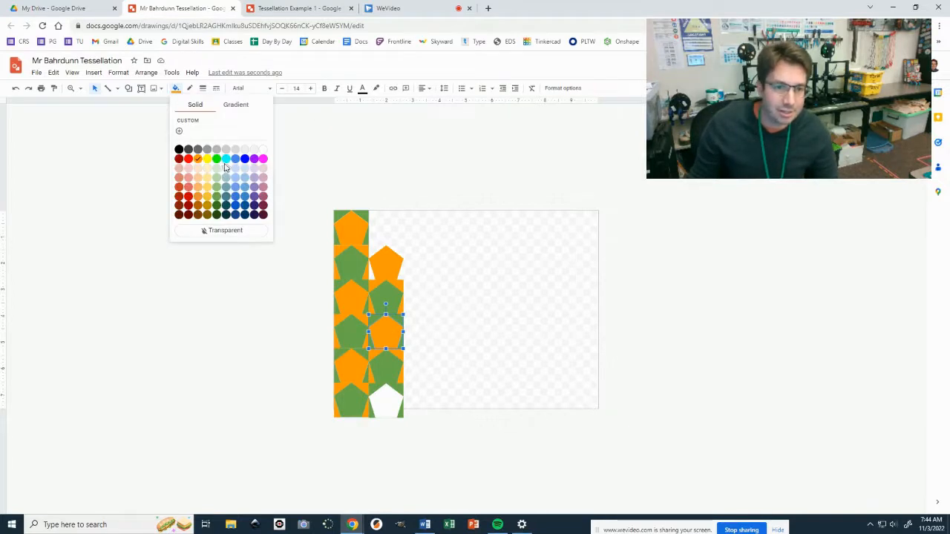
{"action": "left_click", "coordinate": [226, 159]}
{"action": "left_click", "coordinate": [273, 7]}
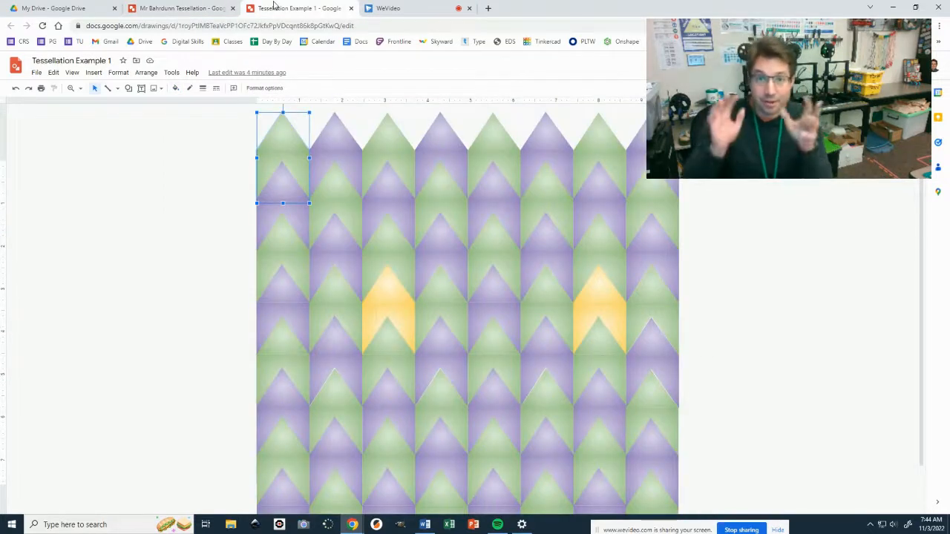
{"action": "left_click", "coordinate": [181, 7]}
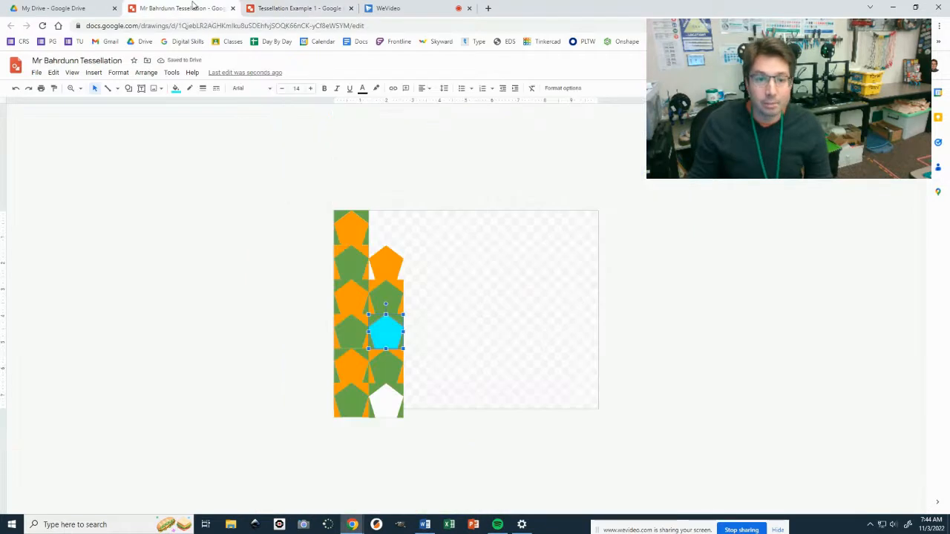